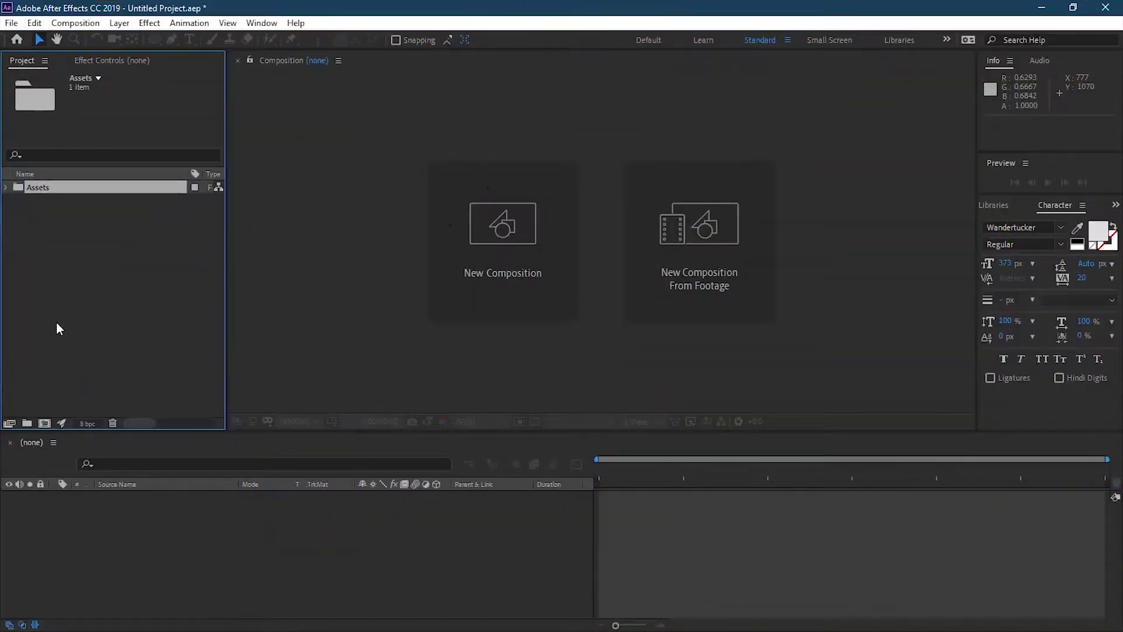
Create a 10-second Main_Comp composition and a Background composition
left_click(56, 322)
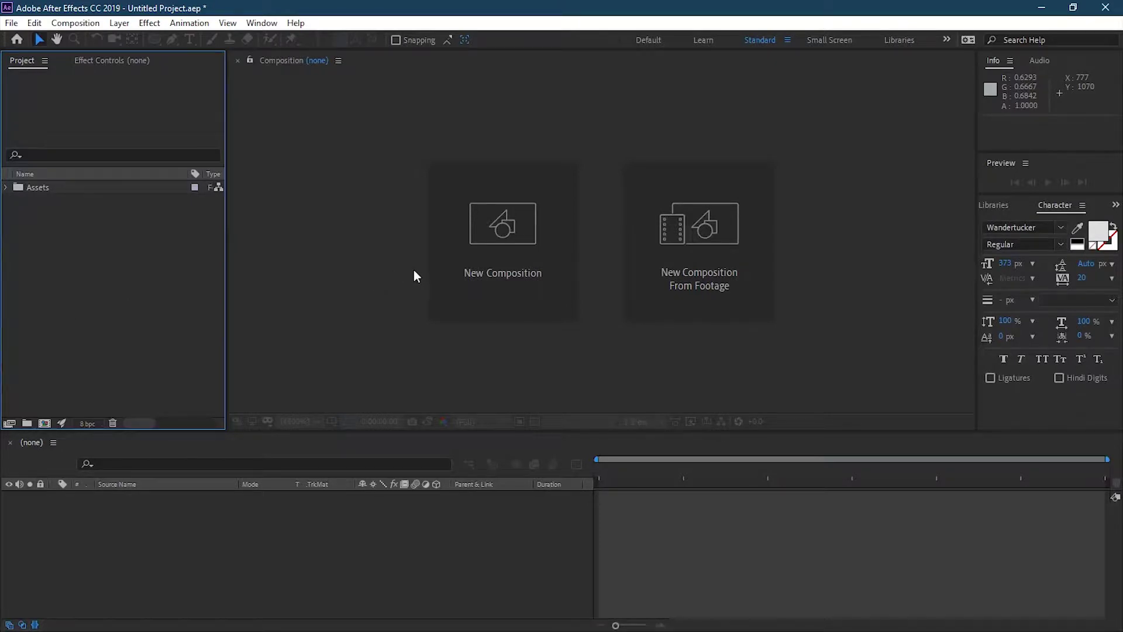
left_click(446, 259)
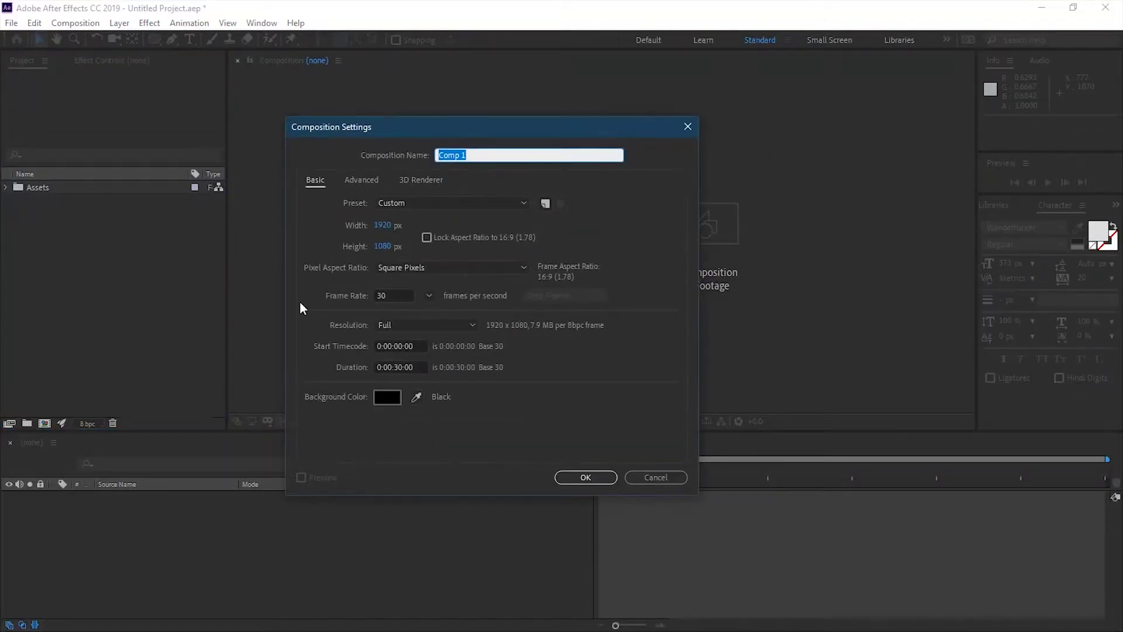
type("Main_")
left_click(397, 367)
type("1")
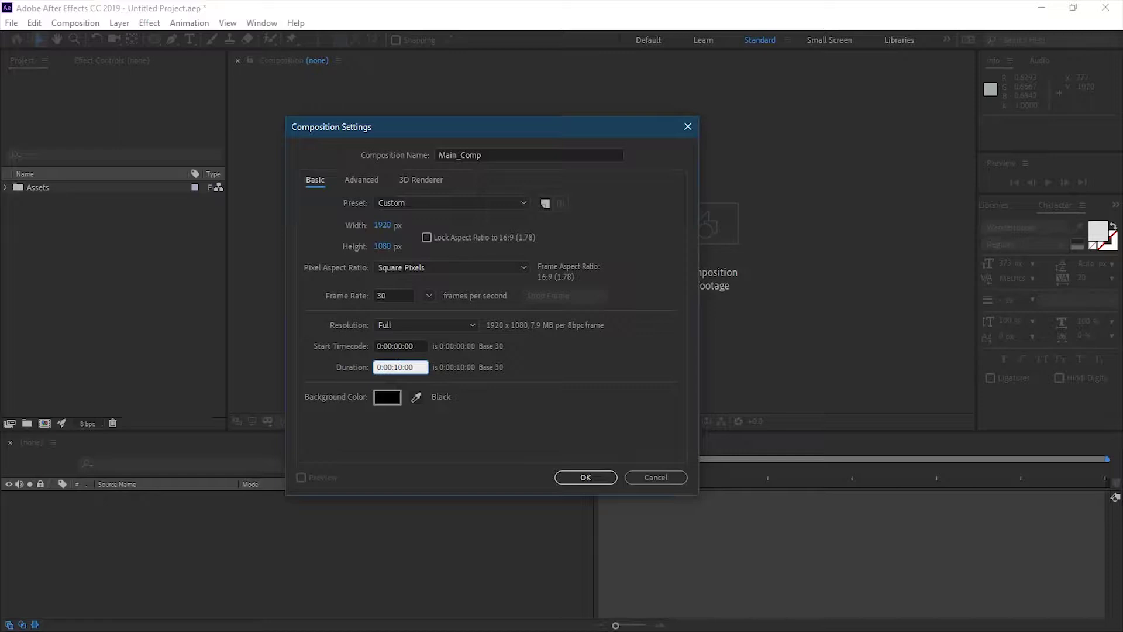
key("Return")
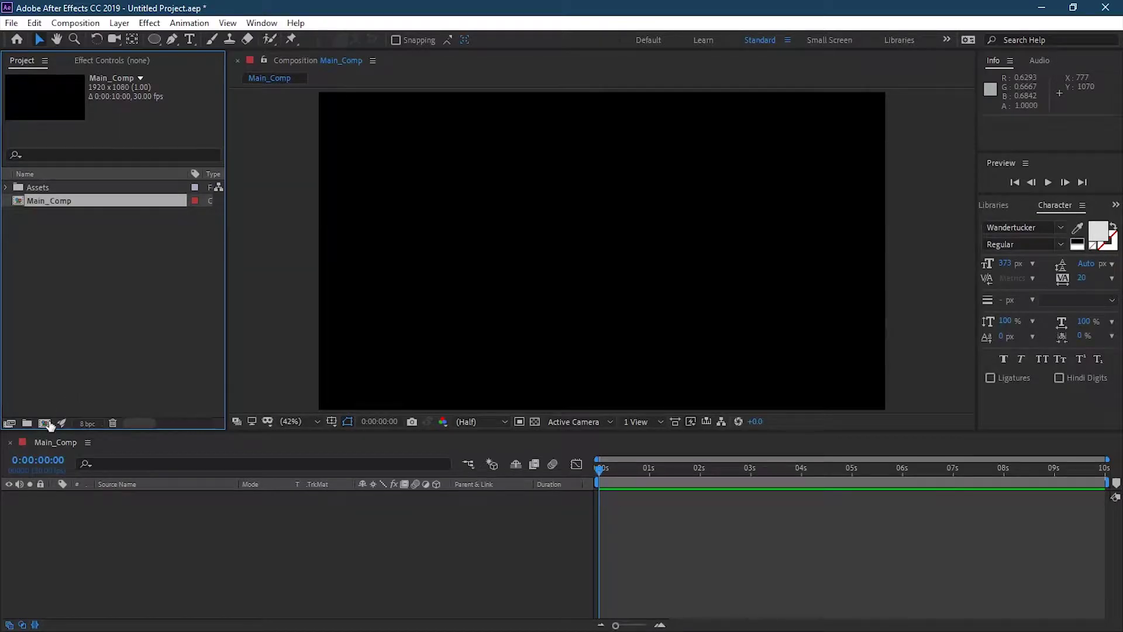
left_click(44, 423)
type("Background")
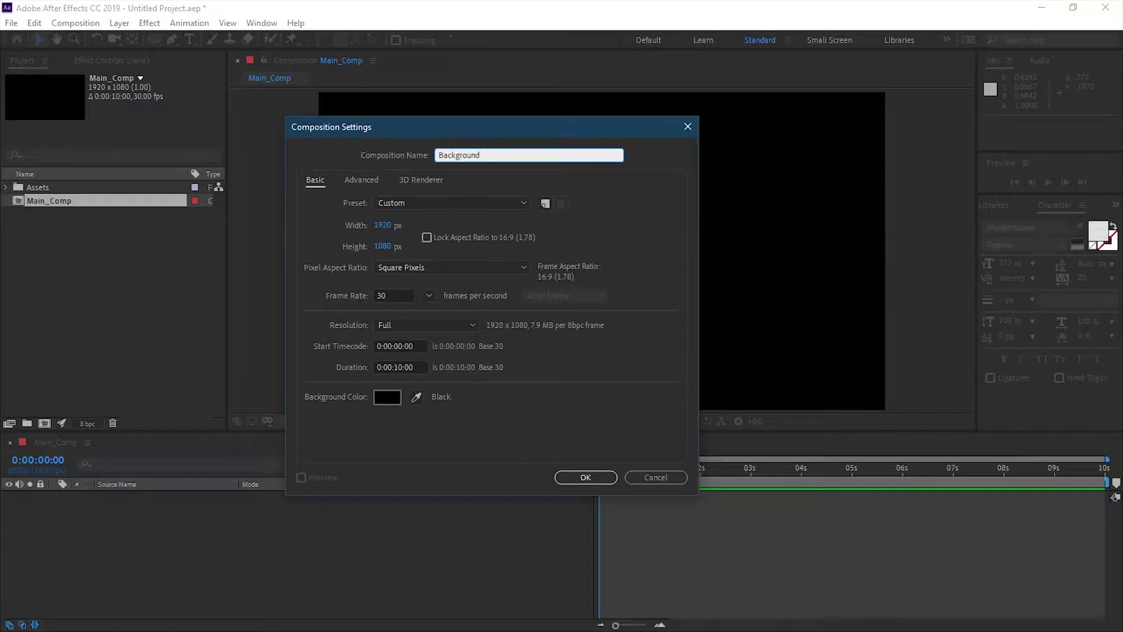
left_click(586, 477)
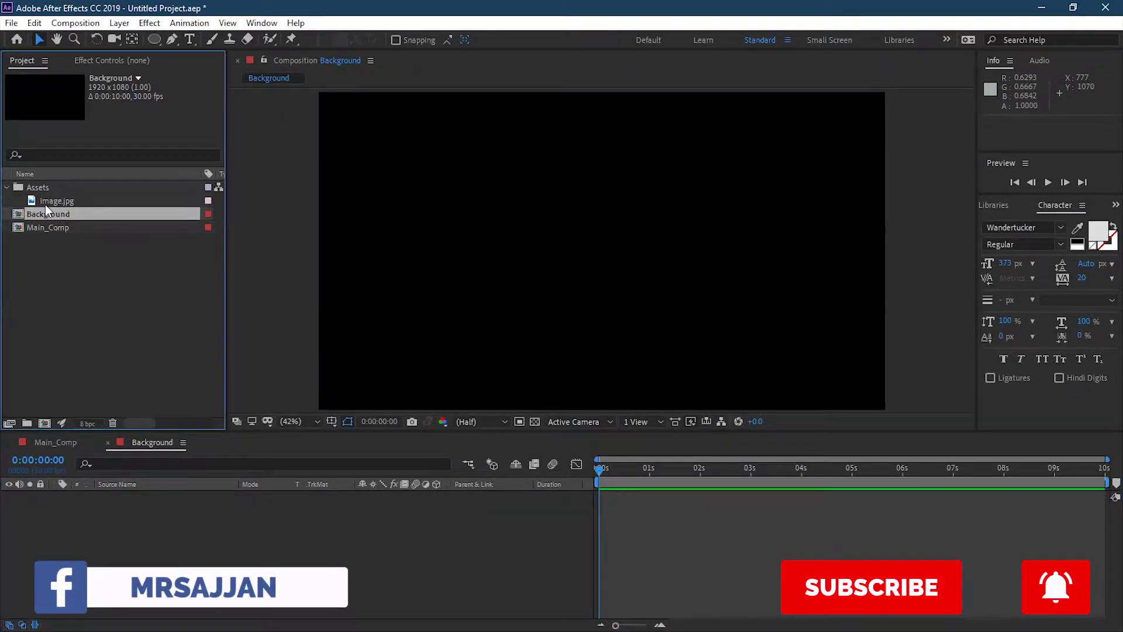
Import image.jpg into Background, scale it to about 153% and nudge it down
mouse_move(45, 200)
left_mouse_down()
mouse_move(48, 314)
mouse_move(176, 506)
left_mouse_up()
key("s")
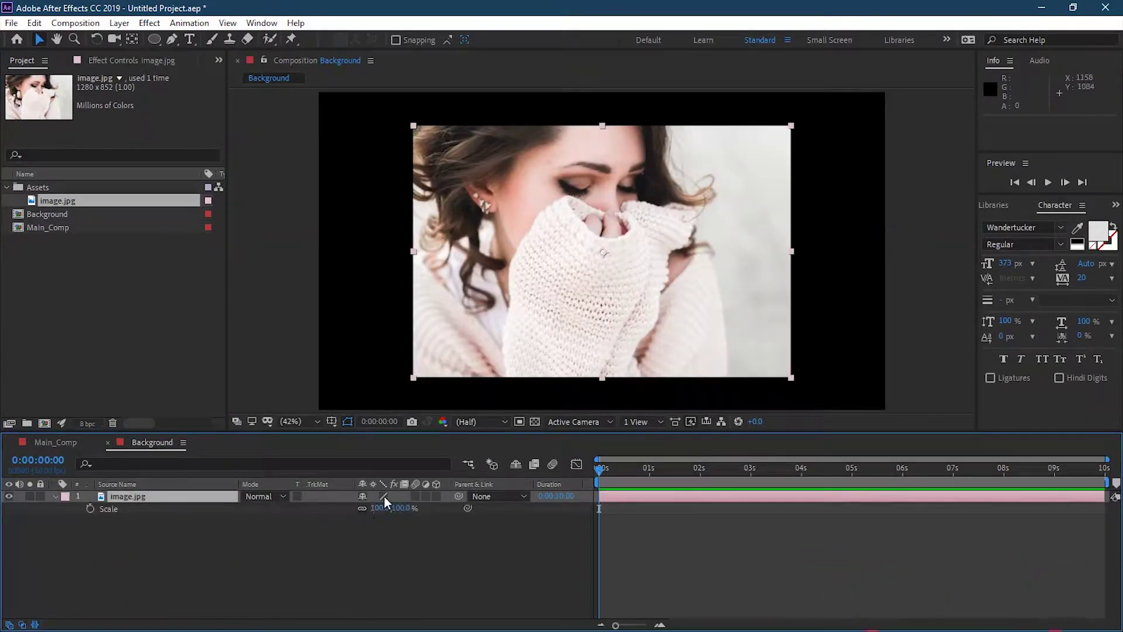
left_click_drag(401, 509, 466, 533)
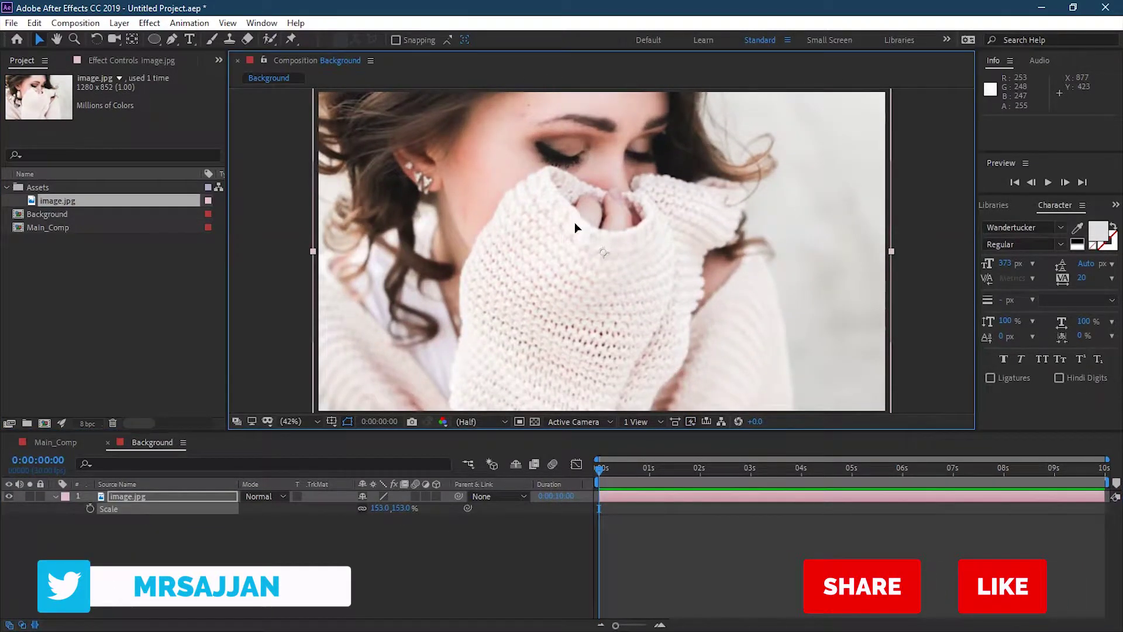
left_click_drag(575, 222, 574, 252)
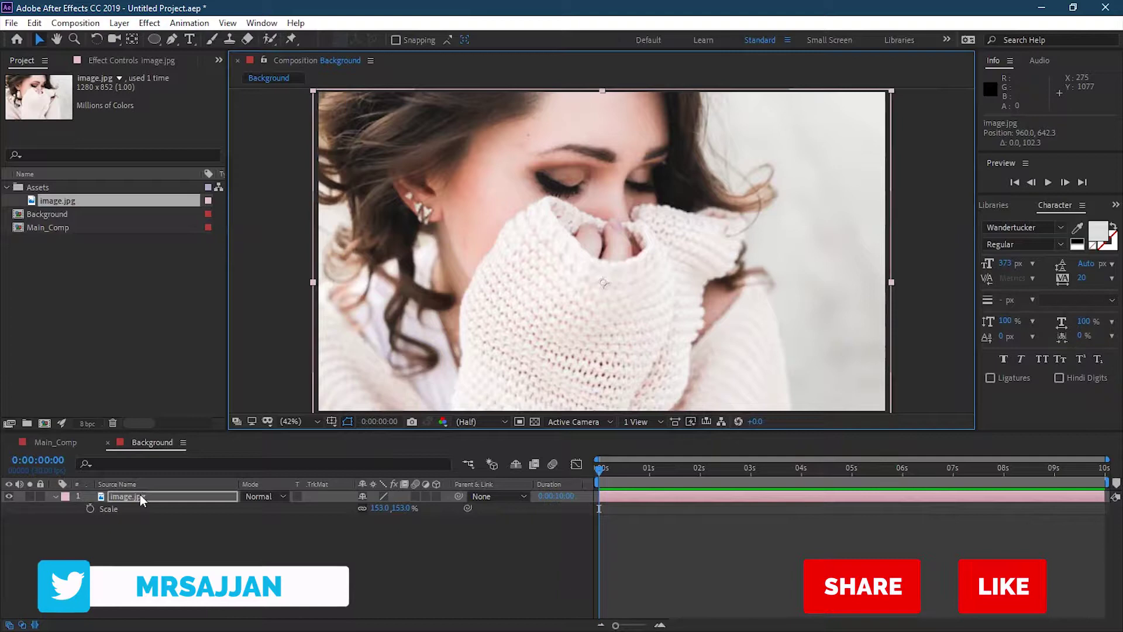
Back in Main_Comp, add a 1920×1080 solid layer named Particles
left_click(106, 442)
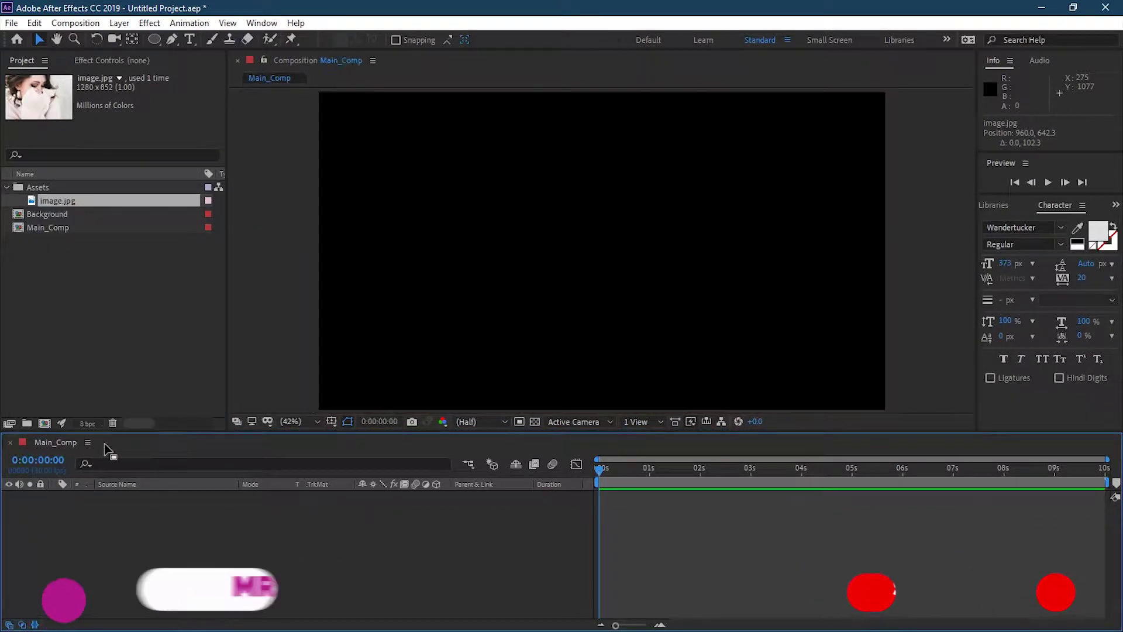
right_click(203, 524)
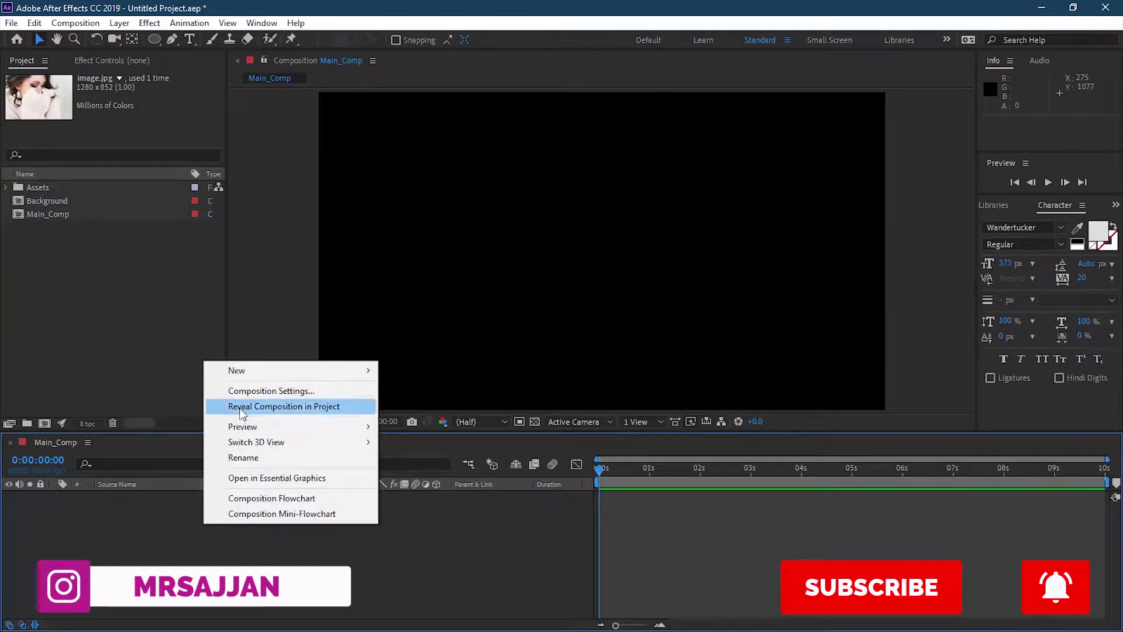
mouse_move(263, 371)
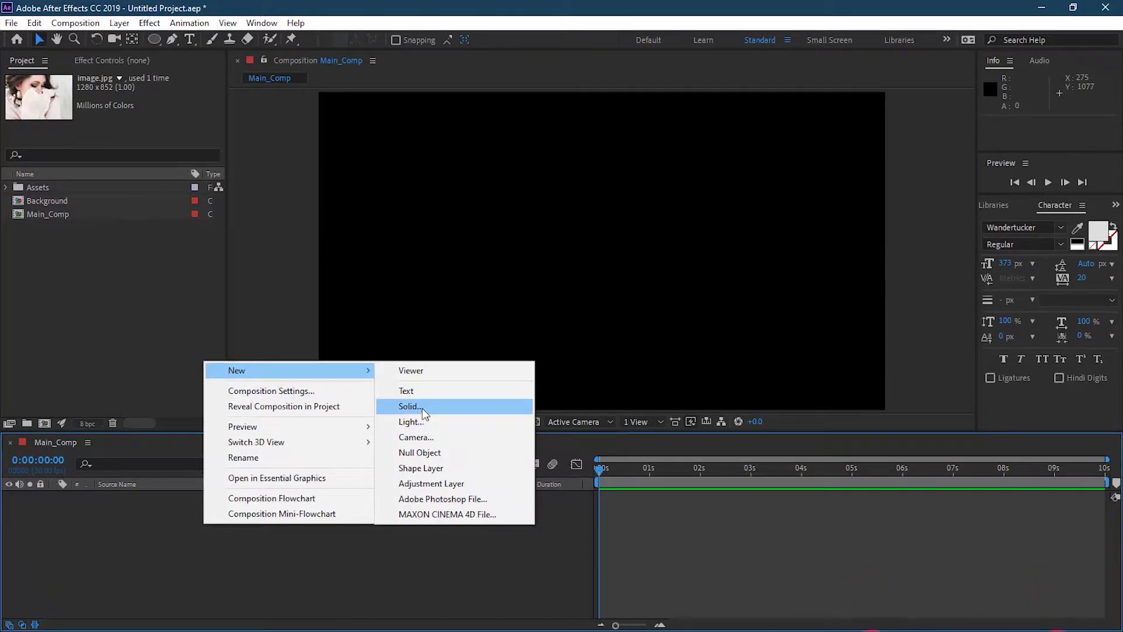
left_click(412, 412)
type("Par")
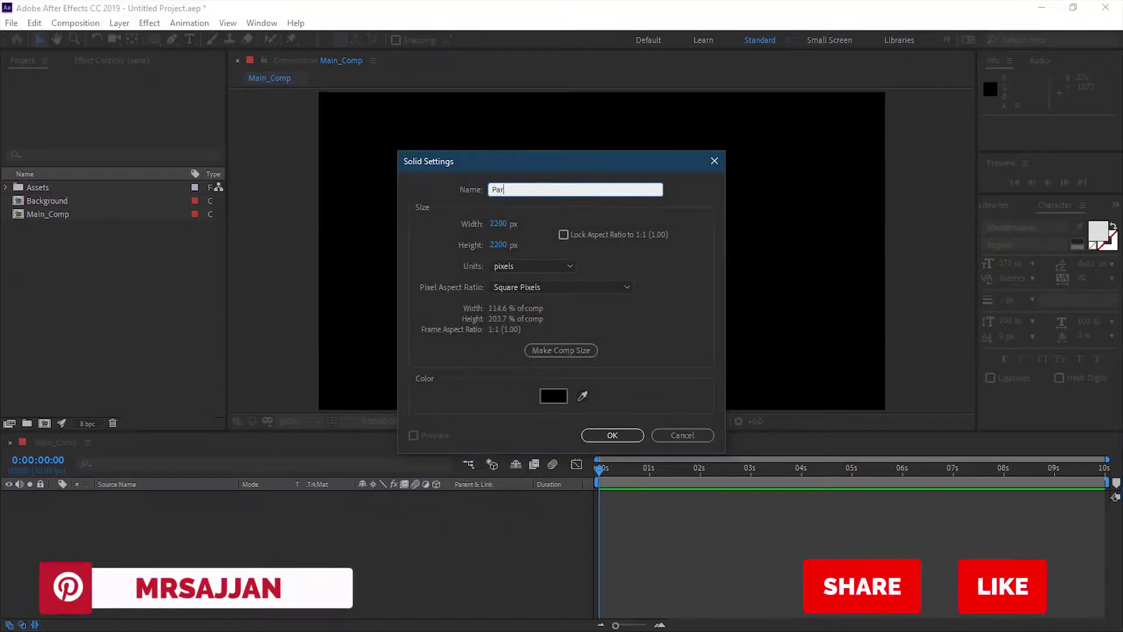
type("ticles")
key("Tab")
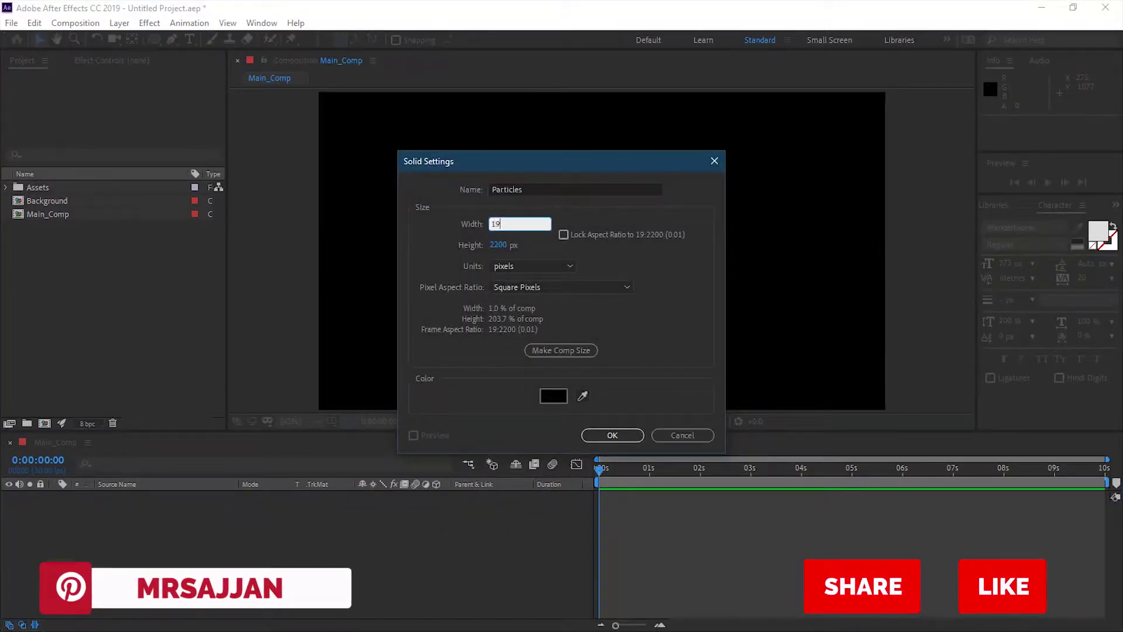
type("1920")
key("Tab")
type("1080")
key("Return")
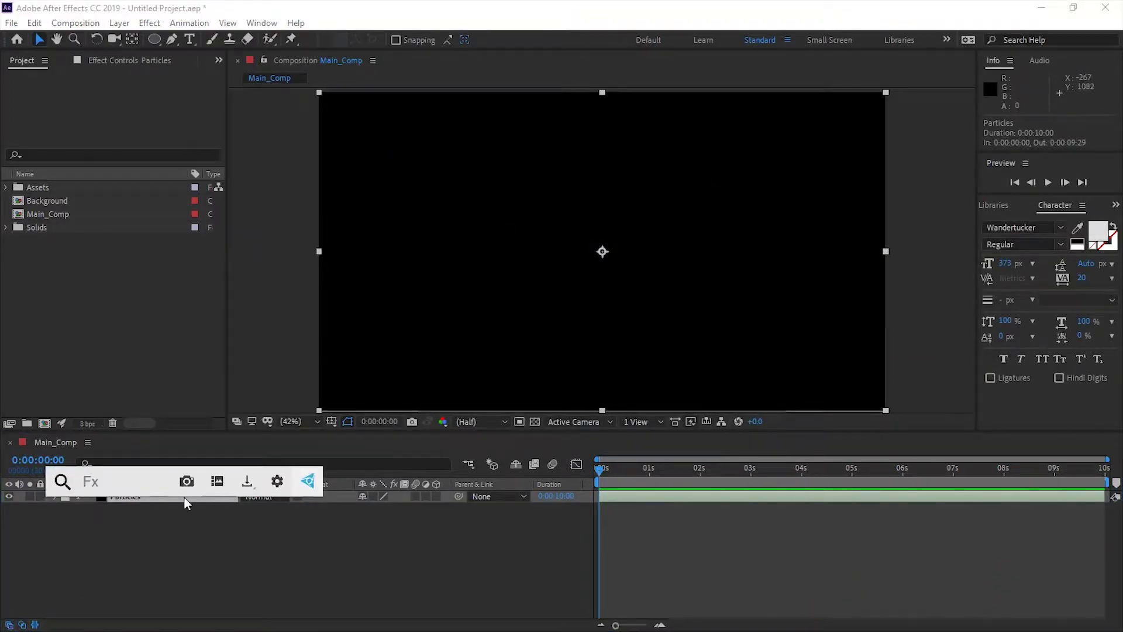
type("sn")
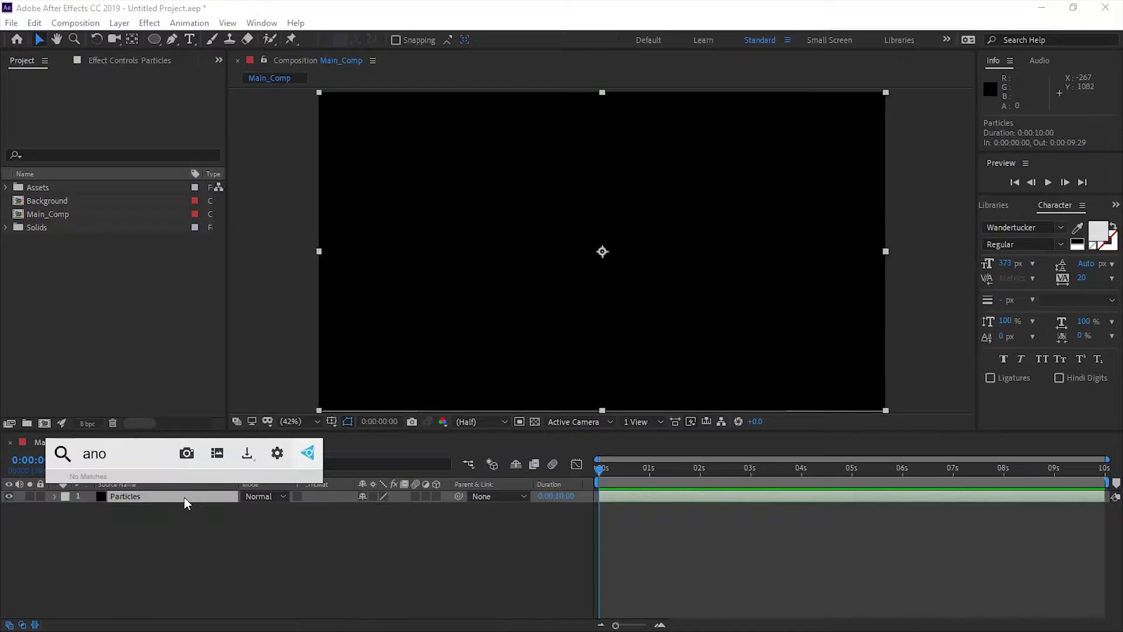
type("o")
Apply CC Snowfall: 7000 flakes, size 5, 50% size variation, depth 10000, 20% wind variation
left_click(184, 497)
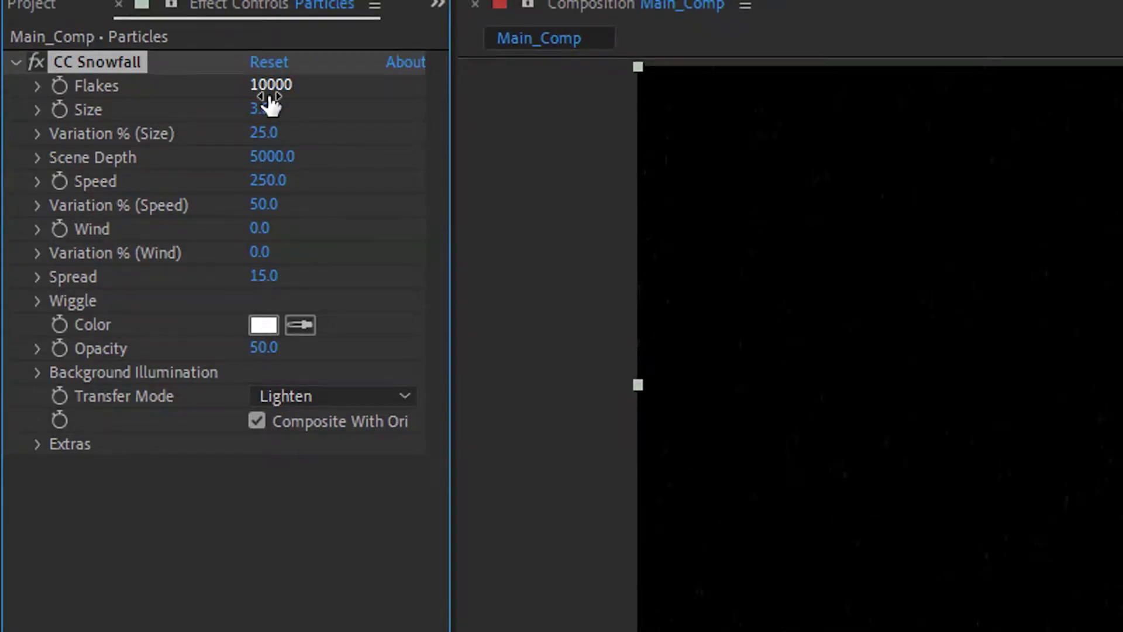
left_click(270, 85)
type("700")
key("Tab")
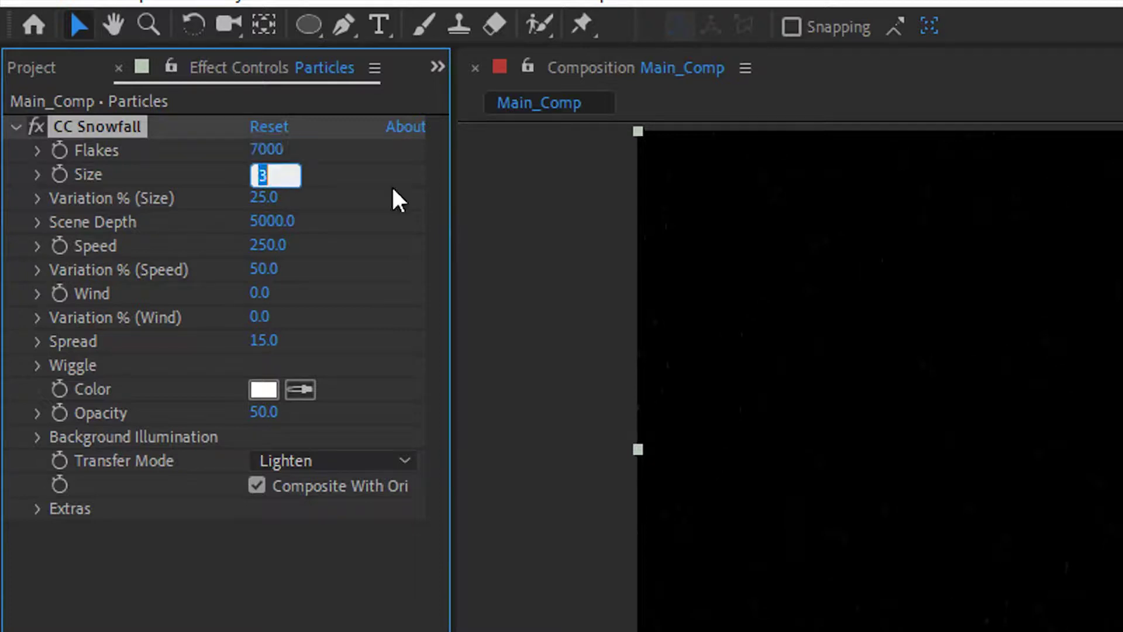
type("5")
key("Tab")
type("5")
key("Tab")
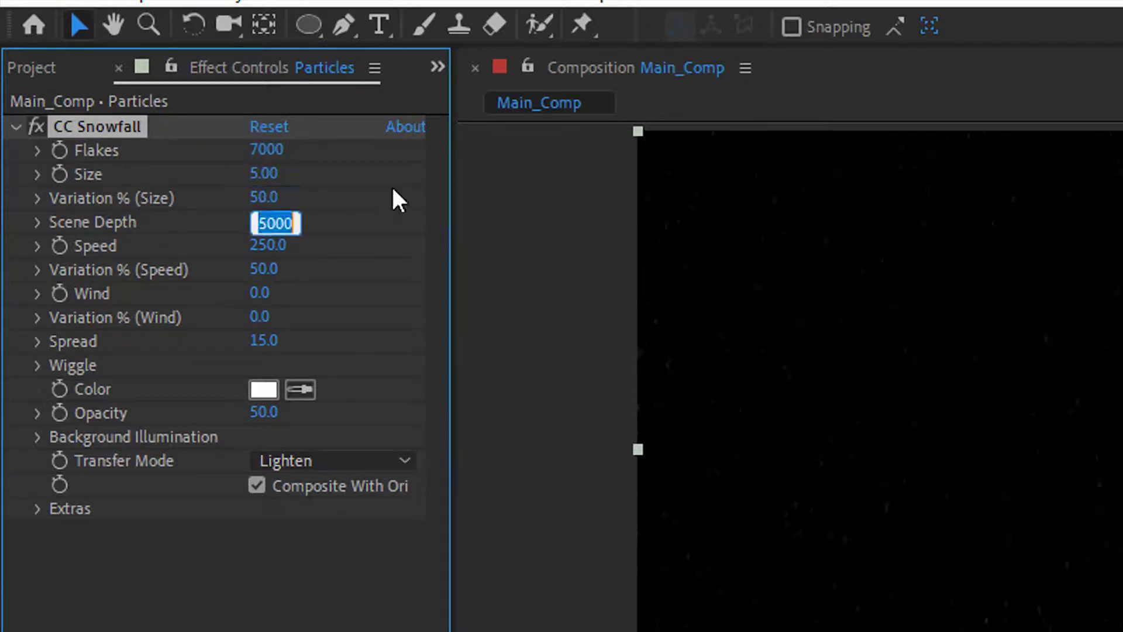
type("10")
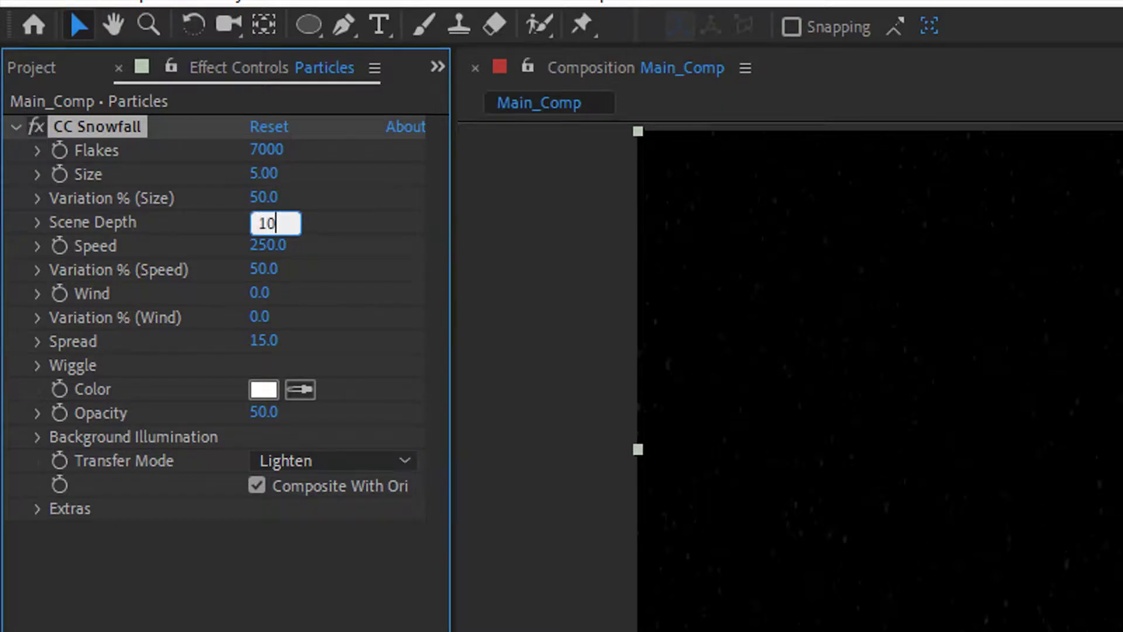
type("00")
key("Tab")
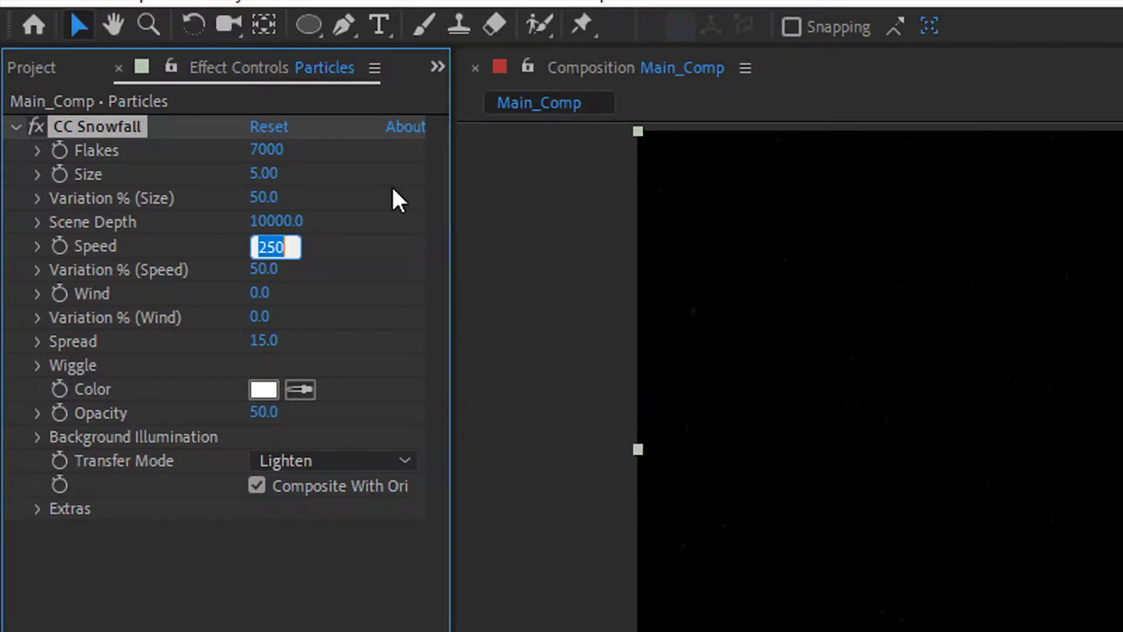
key("Tab")
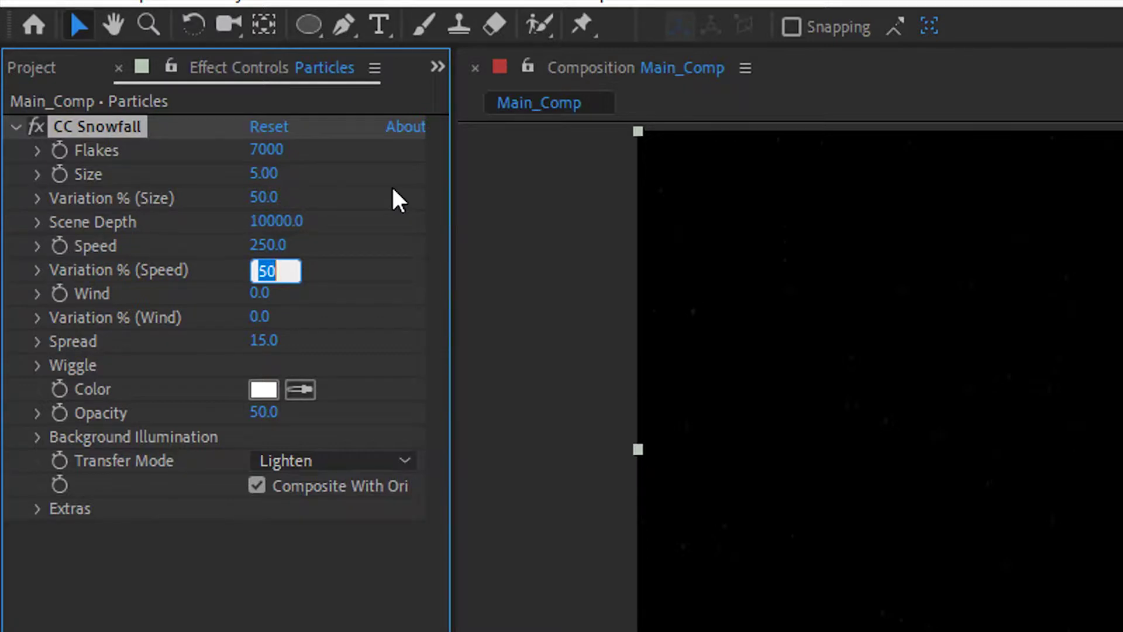
key("Tab")
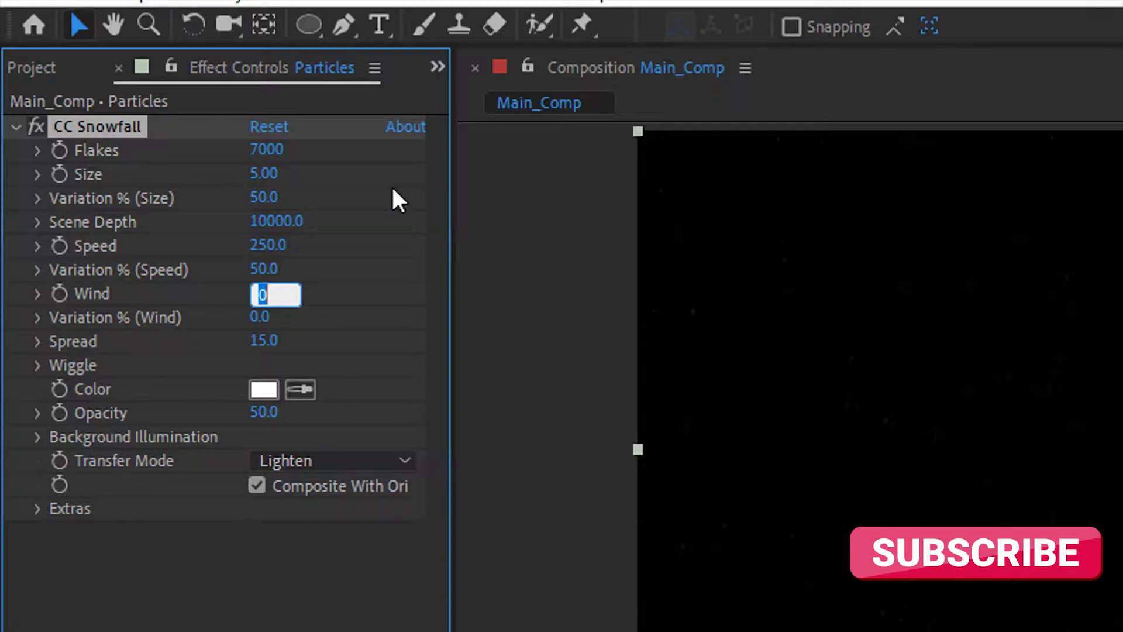
key("Tab")
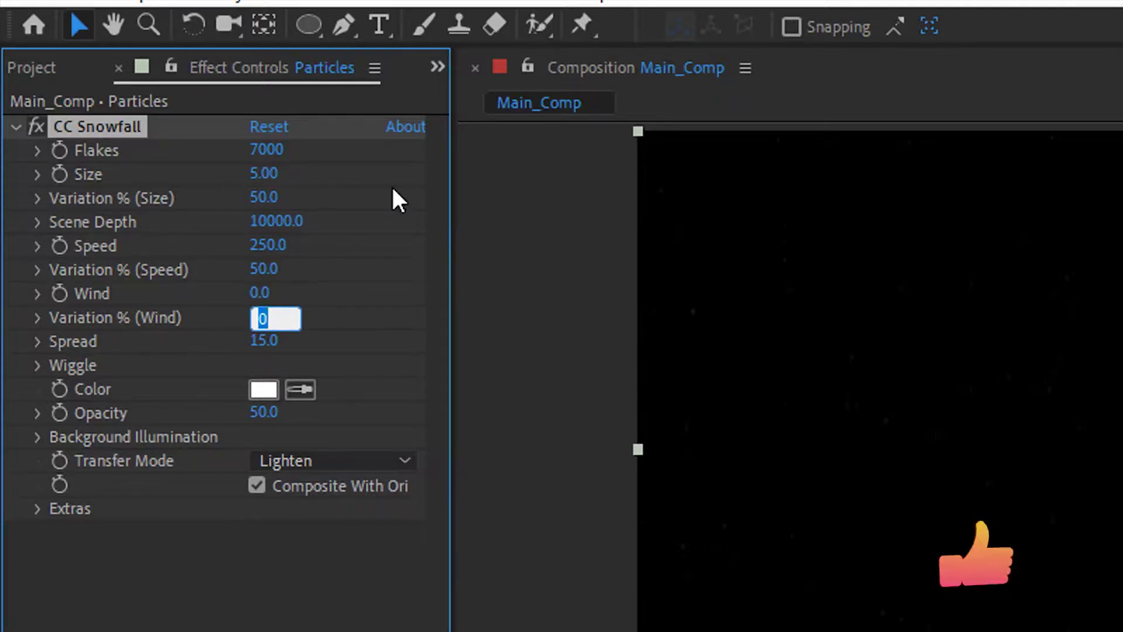
type("20")
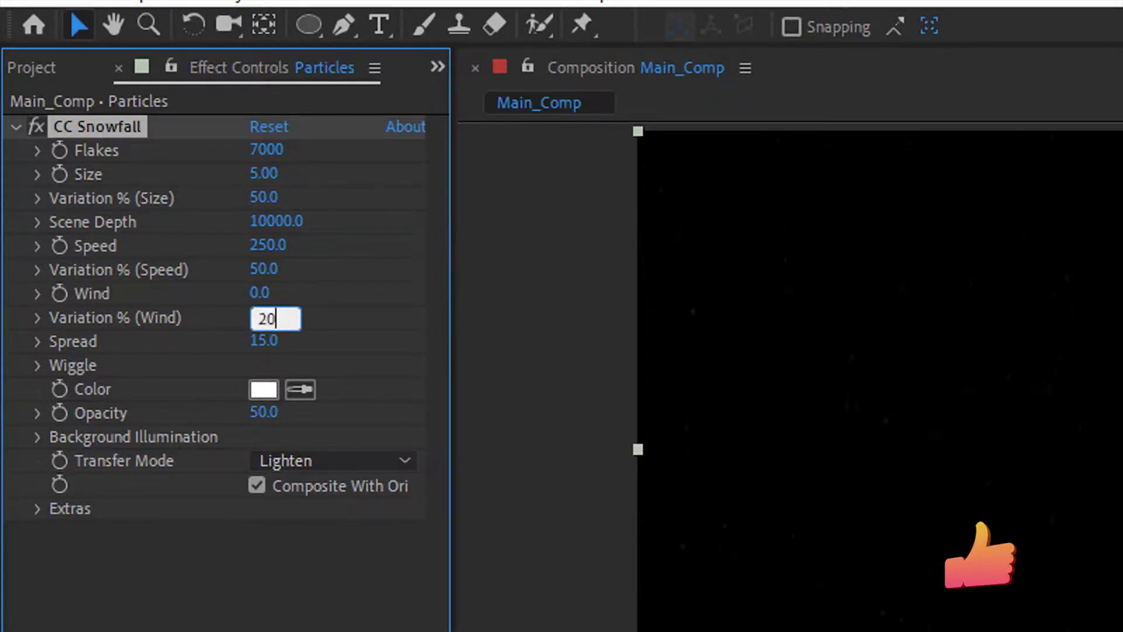
key("Tab")
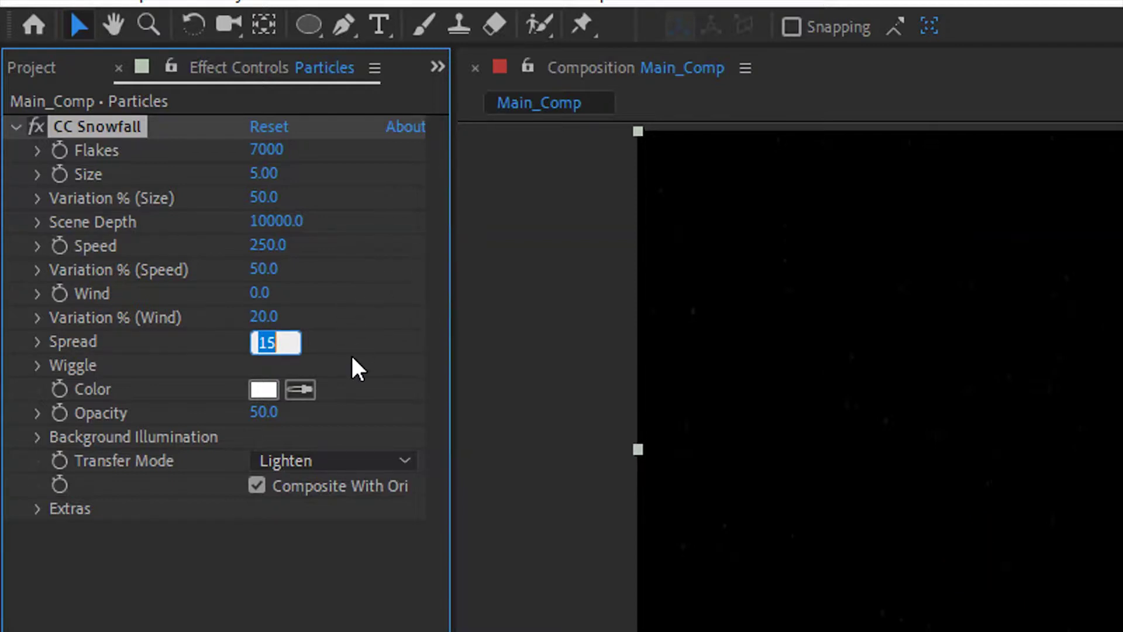
key("Return")
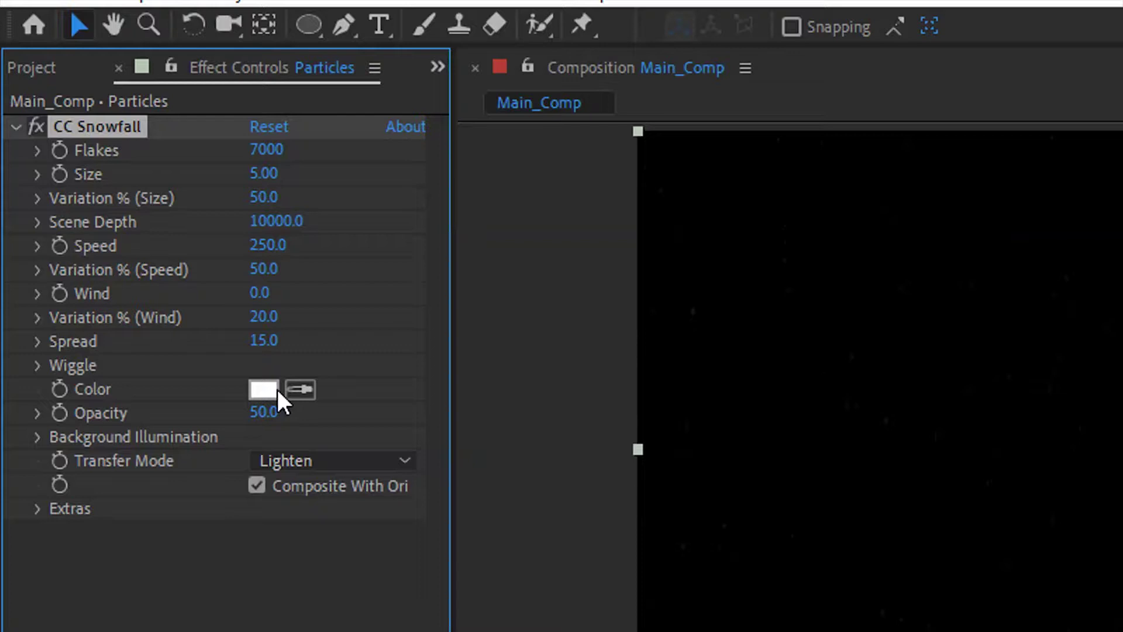
Keep snowflake opacity at 100, preview the snowfall, then select Particles
left_click(264, 412)
type("1")
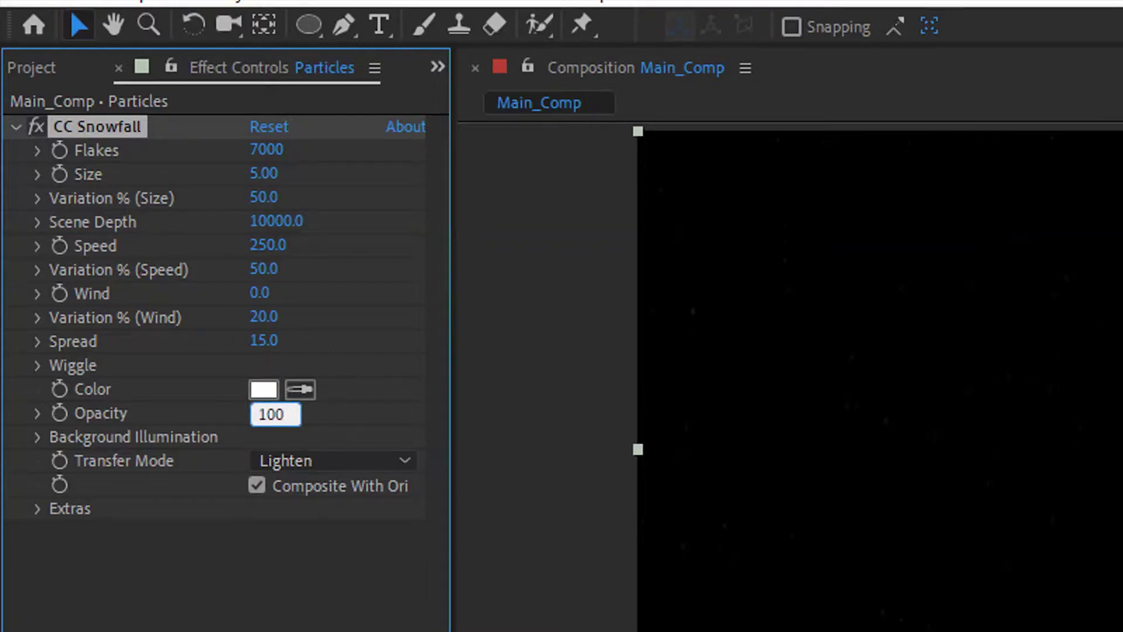
left_click(326, 546)
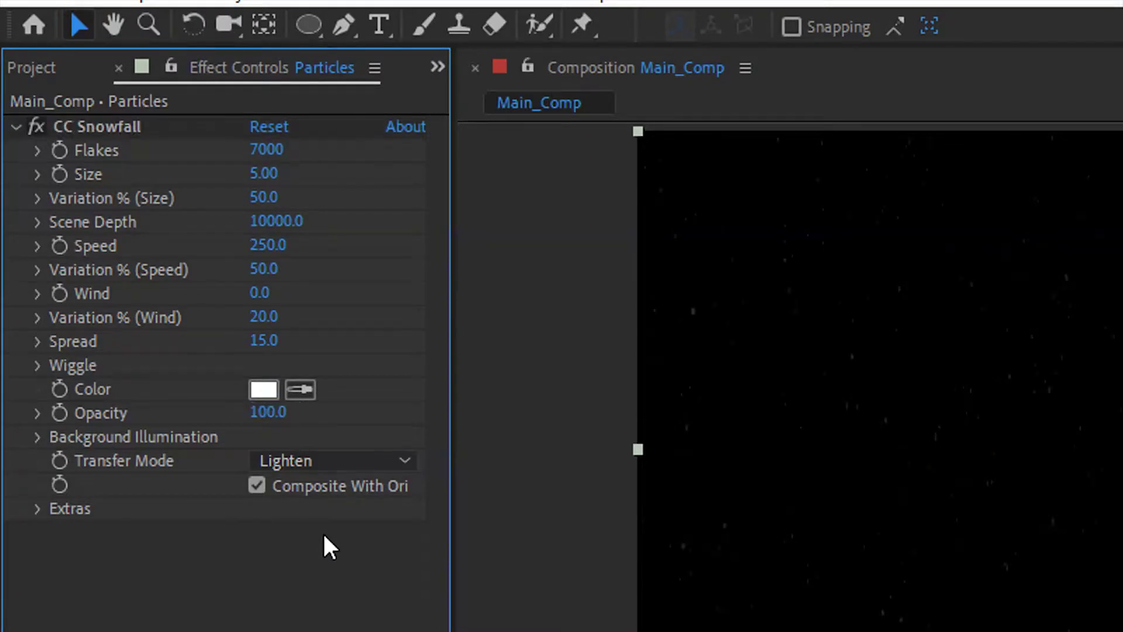
key("space")
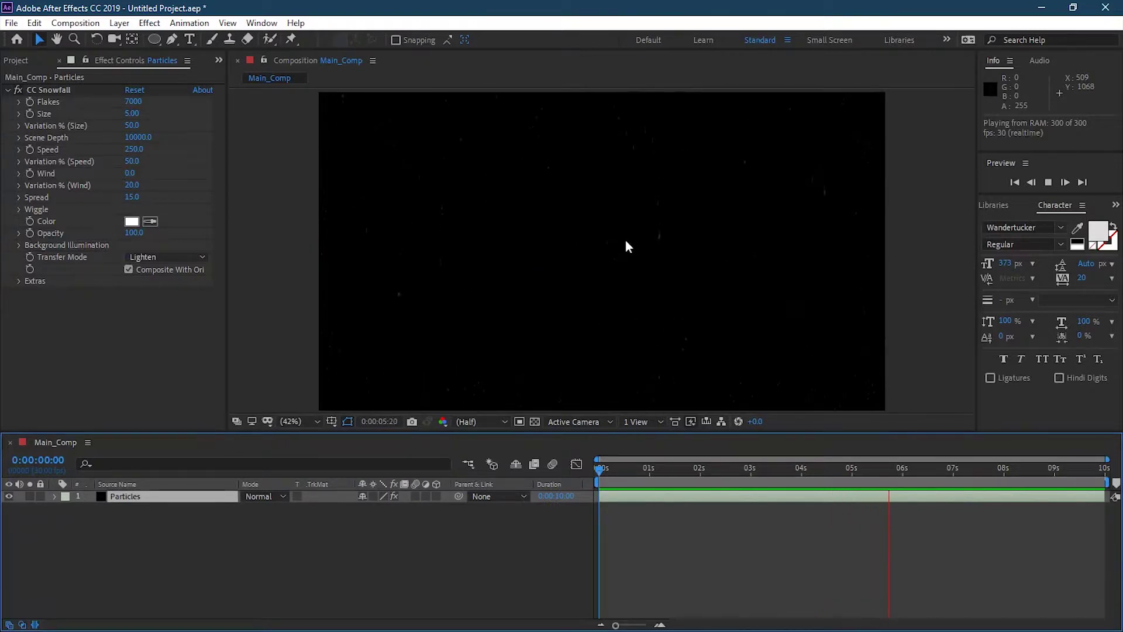
left_click(622, 241)
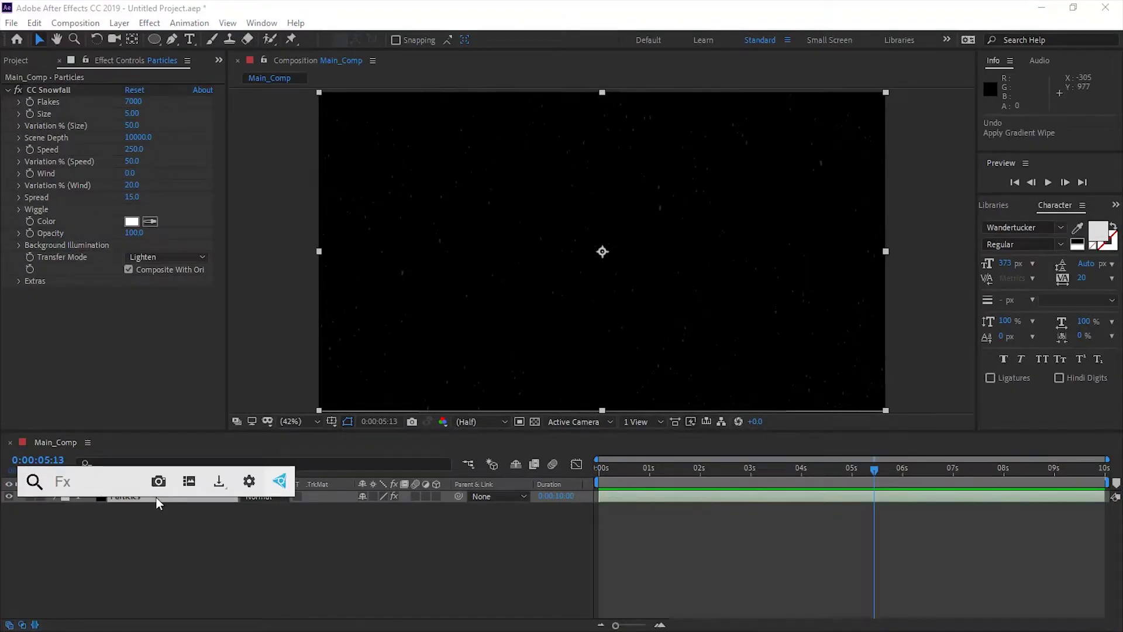
type("gradie")
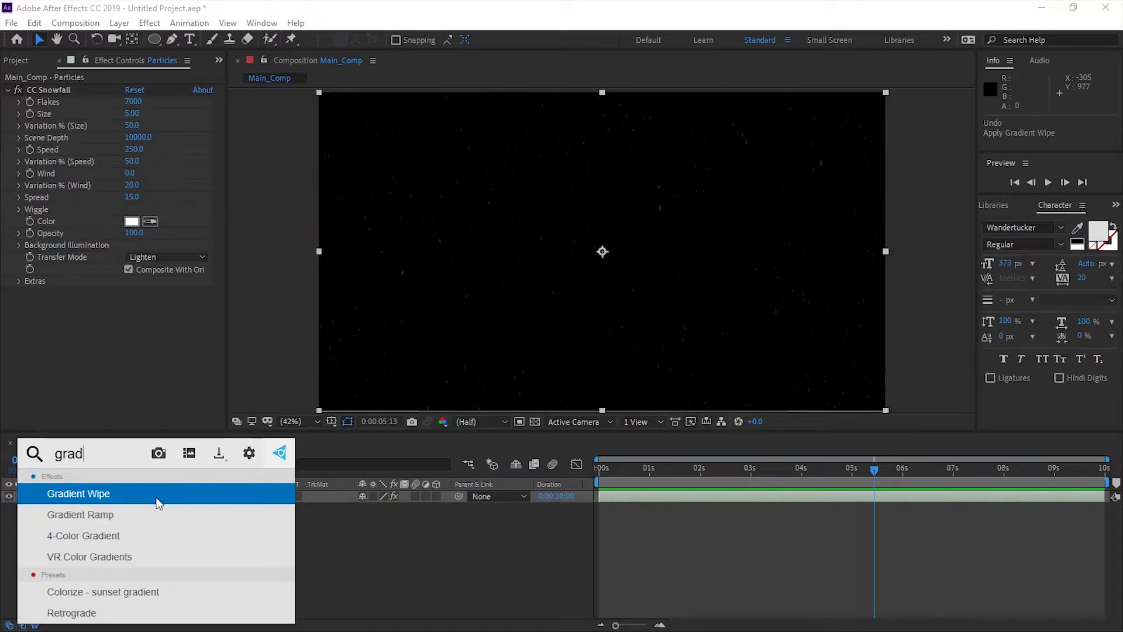
Apply Gradient Ramp to Particles with a deep green (0D7F55) start colour
left_click(80, 515)
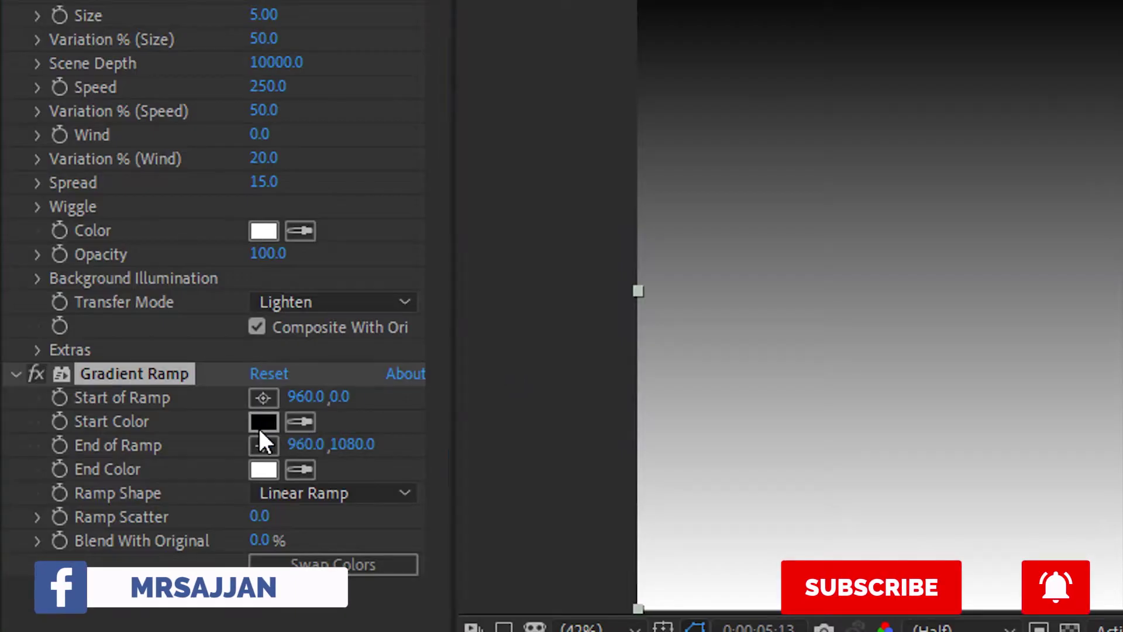
left_click(263, 421)
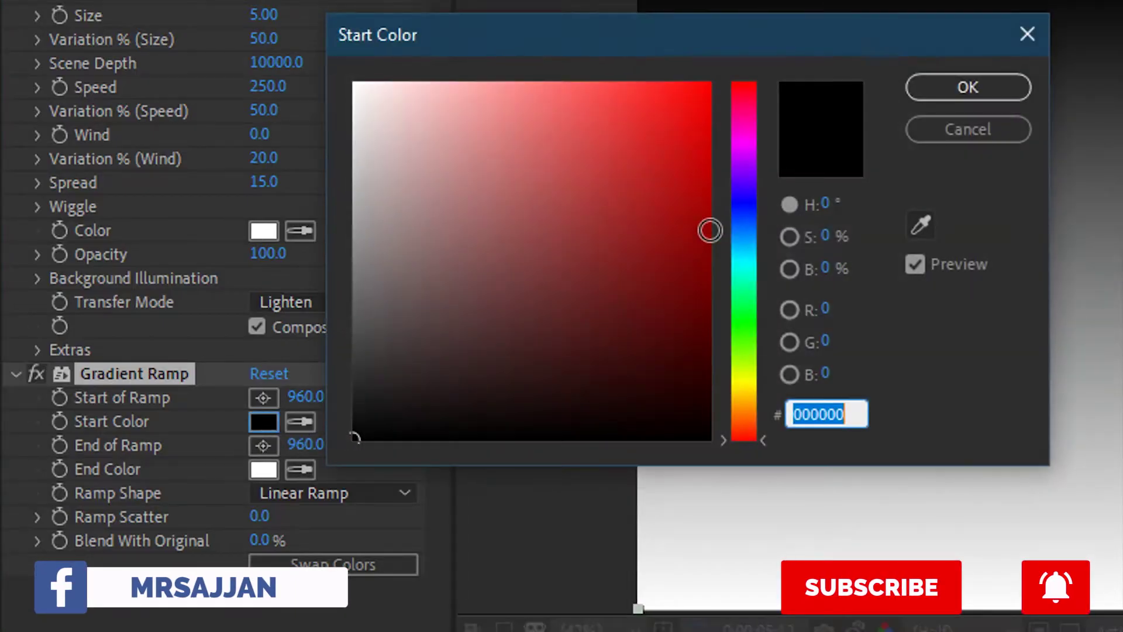
left_click_drag(712, 93, 599, 117)
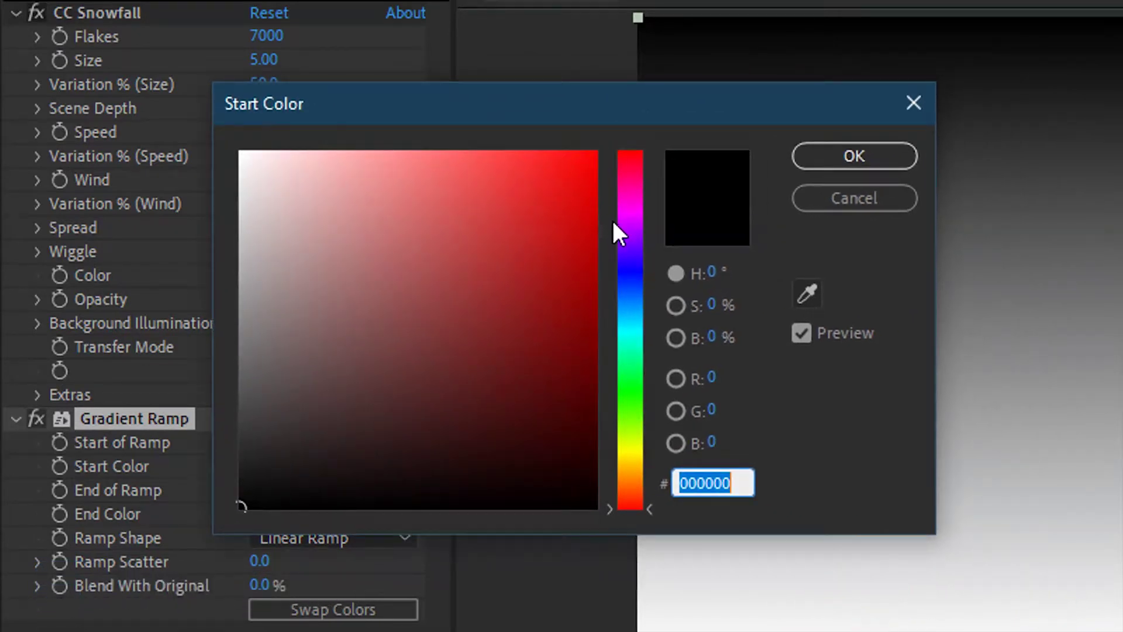
left_click(625, 334)
left_click_drag(626, 335, 625, 351)
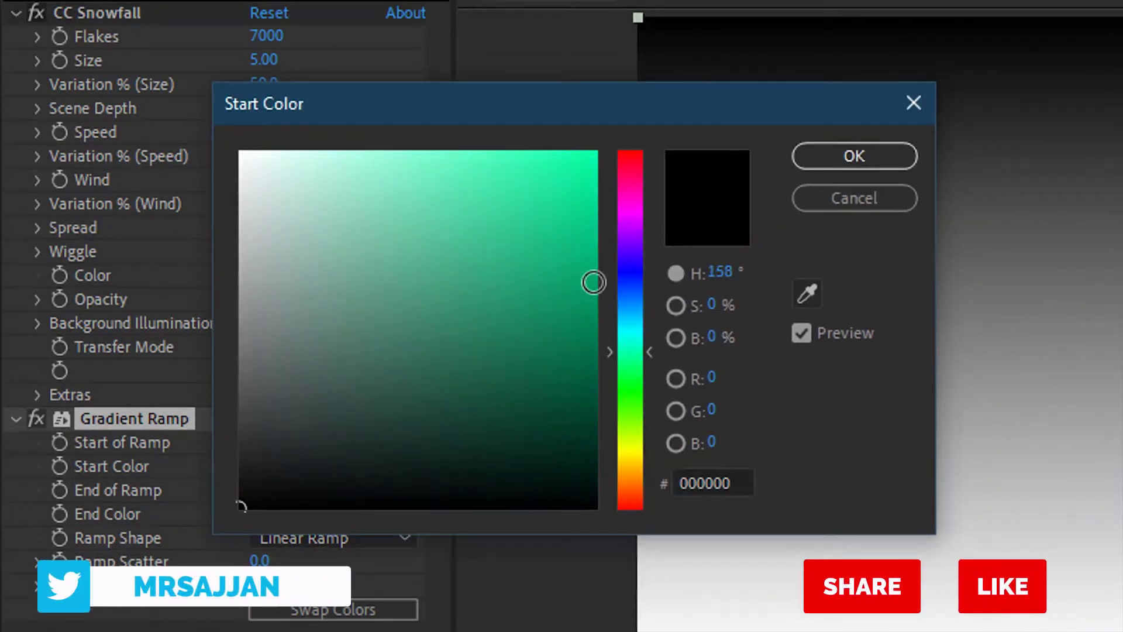
left_click(578, 231)
left_click_drag(578, 230, 561, 331)
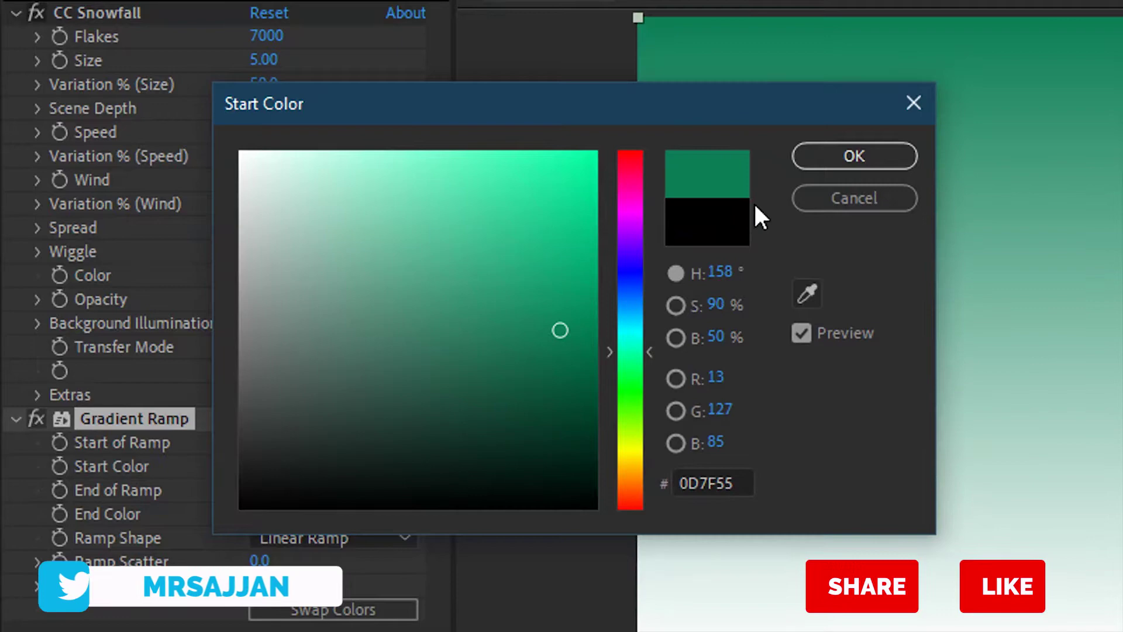
left_click(801, 160)
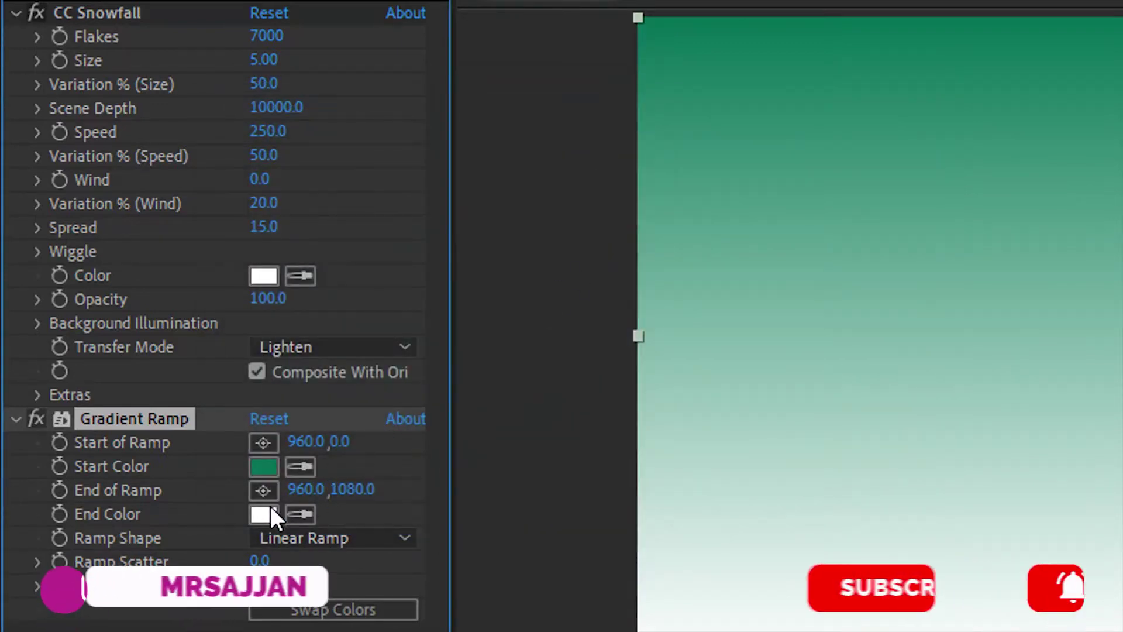
Set the Gradient Ramp end colour to blue (325CA9)
left_click(263, 513)
left_click_drag(626, 253, 626, 290)
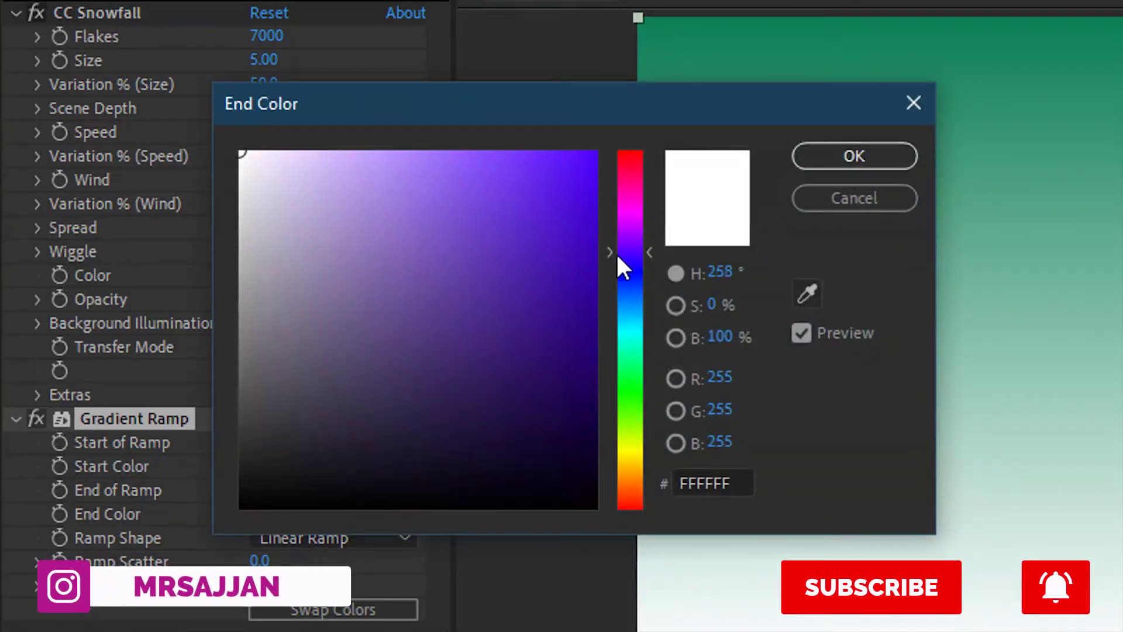
left_click(491, 269)
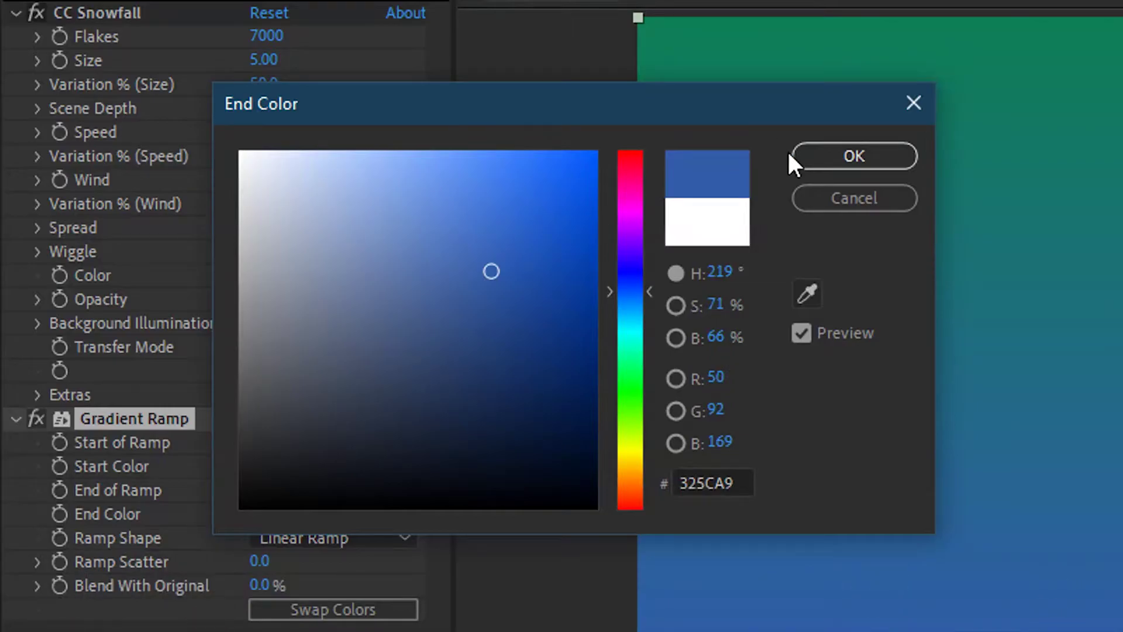
left_click(843, 156)
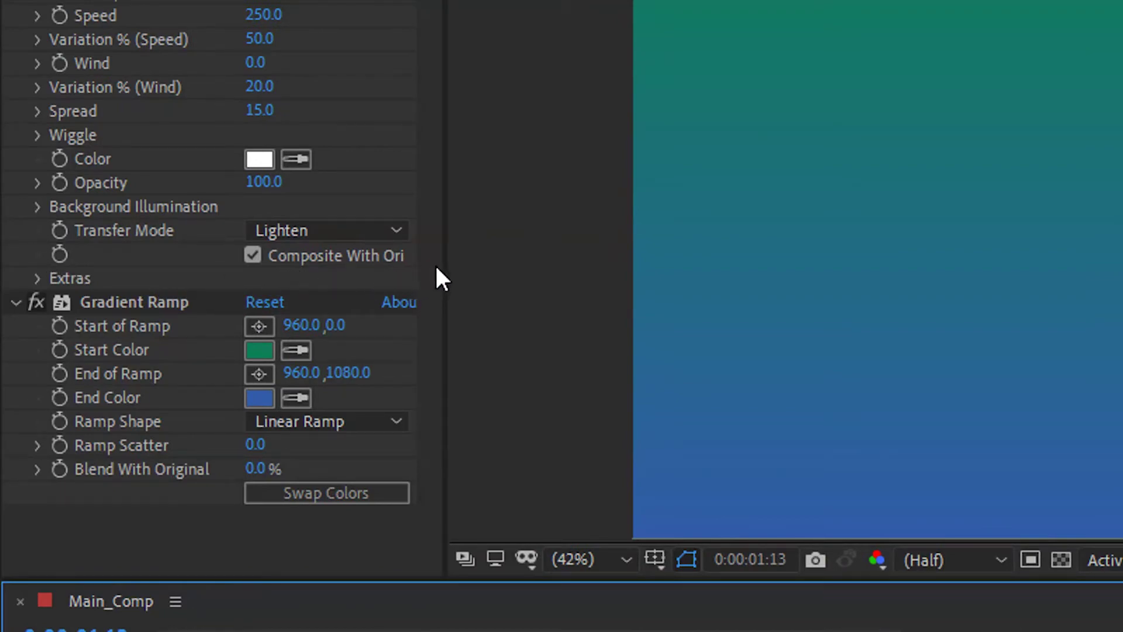
Turn off Composite With Original in CC Snowfall and preview from the start
left_click_drag(445, 264, 509, 264)
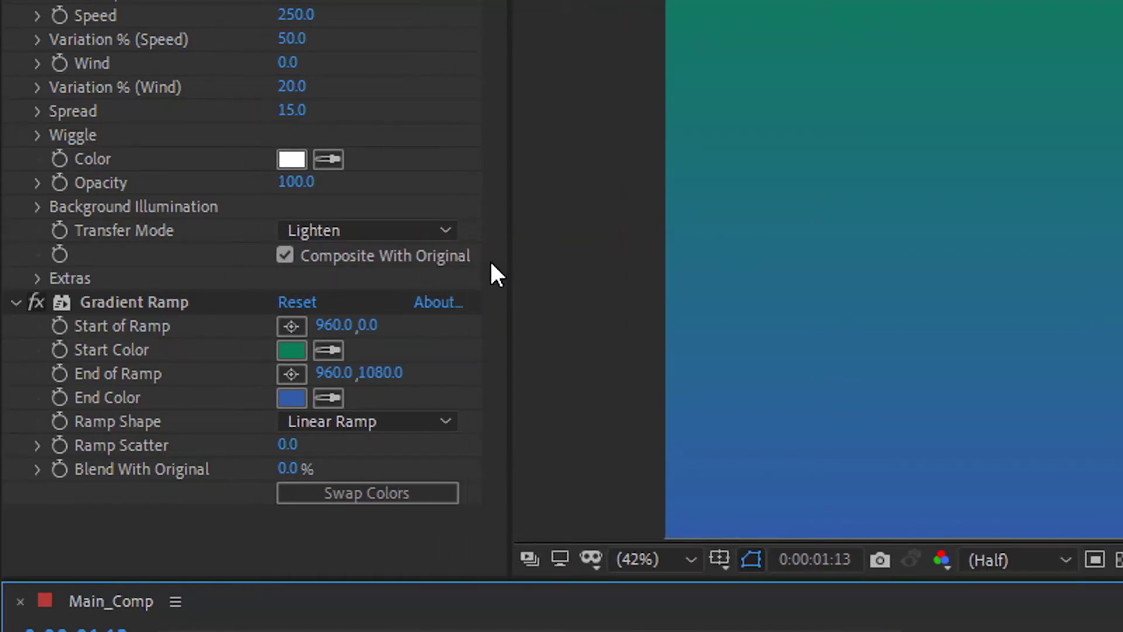
left_click(286, 255)
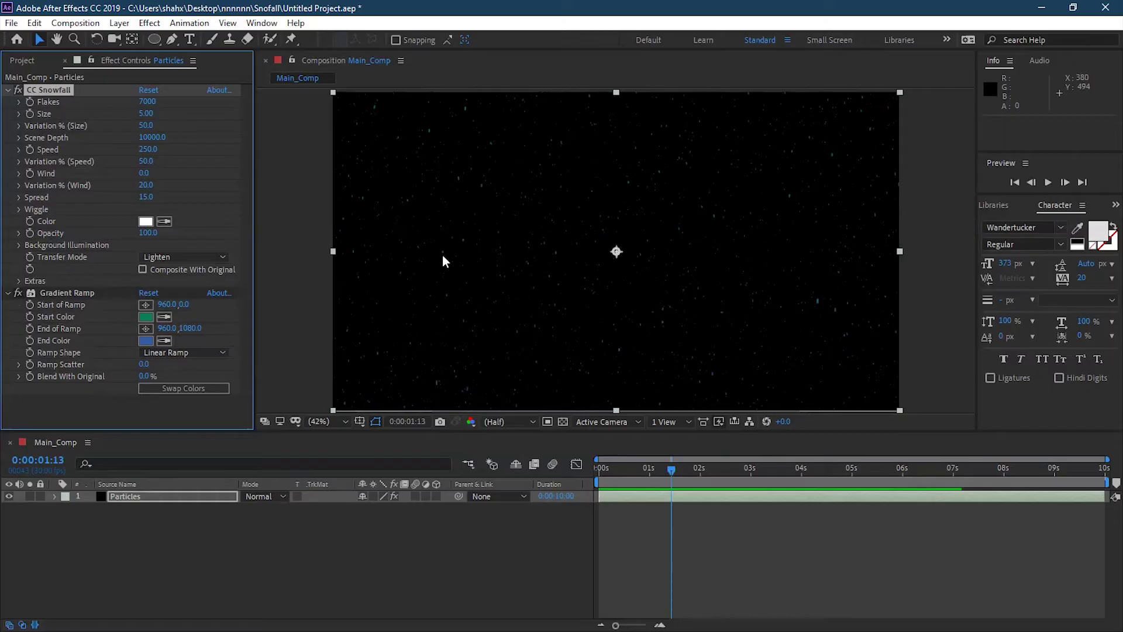
key("Home")
key("space")
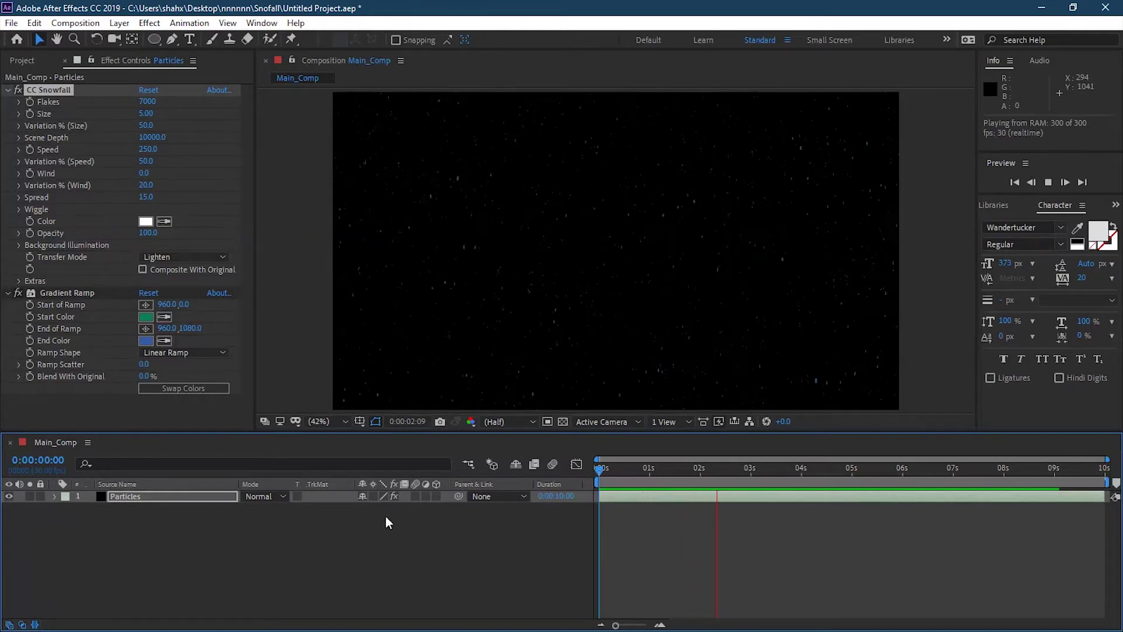
Pre-compose Particles into a SnowFall composition, moving all attributes into it
left_click(143, 496)
right_click(144, 496)
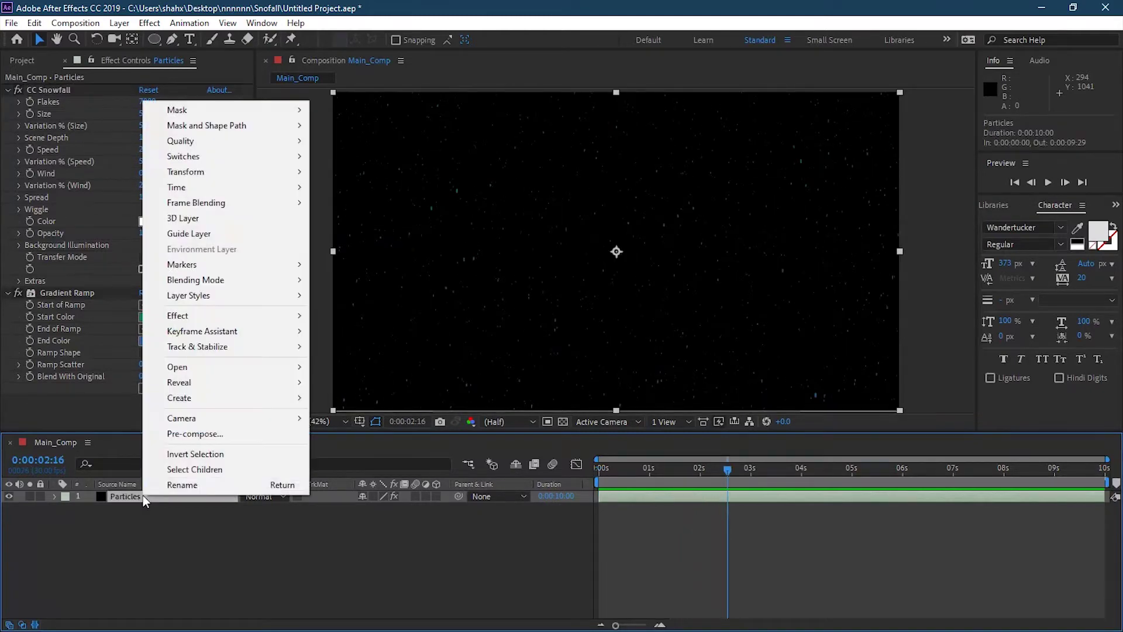
left_click(196, 435)
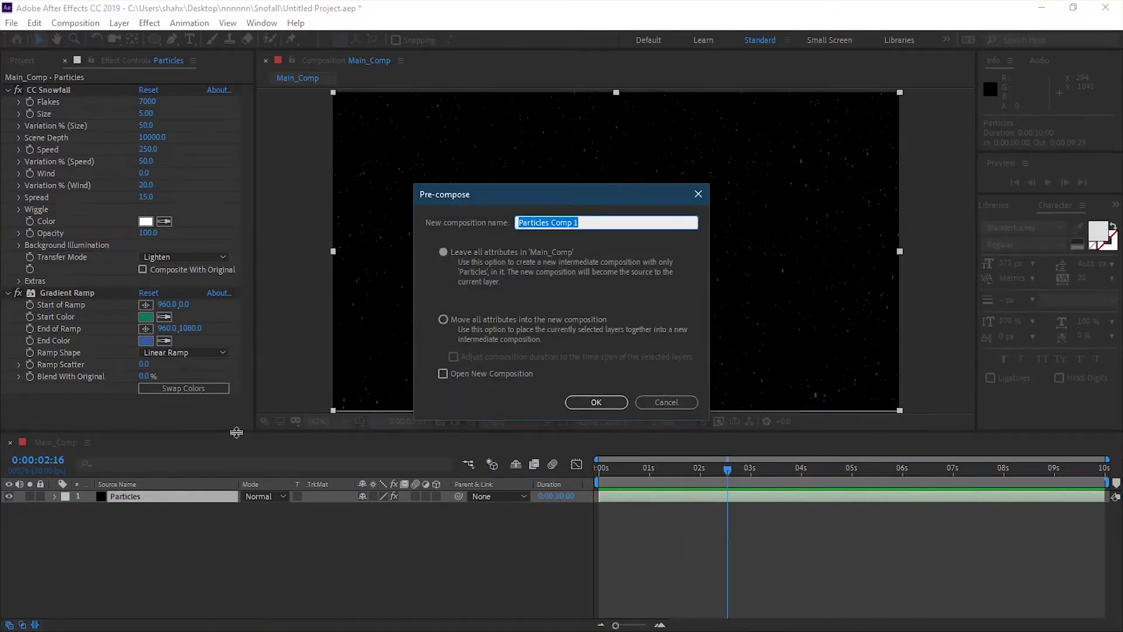
type("SnowFall")
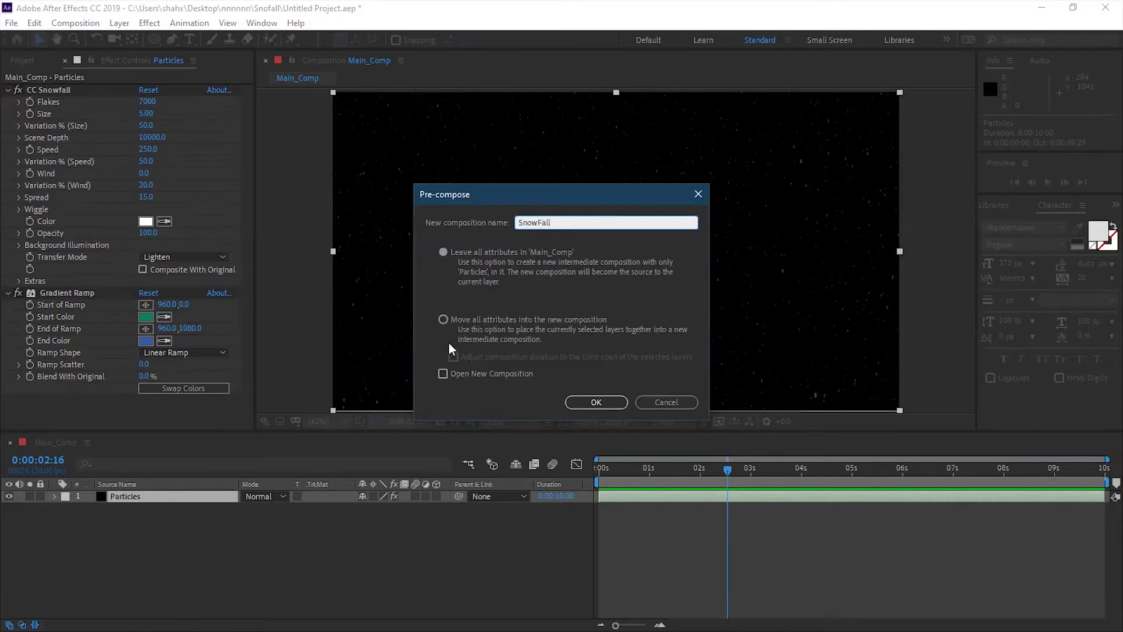
left_click(444, 320)
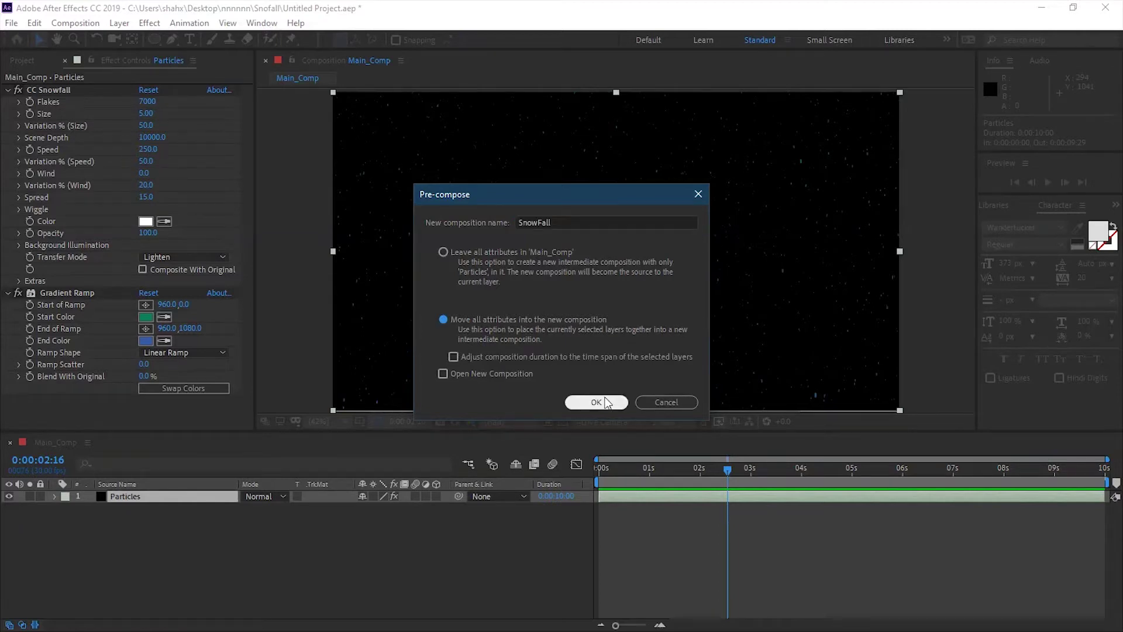
left_click(596, 402)
left_click(134, 530)
left_click(23, 60)
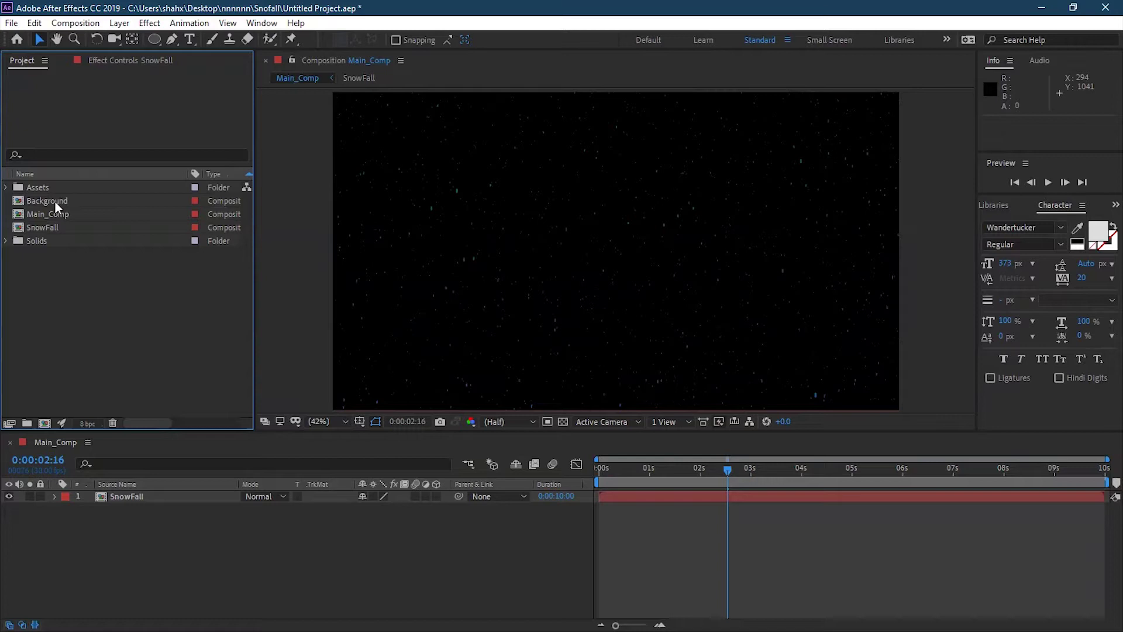
Place the Background comp under SnowFall, set its opacity to 20%, and preview
left_click_drag(56, 202, 144, 524)
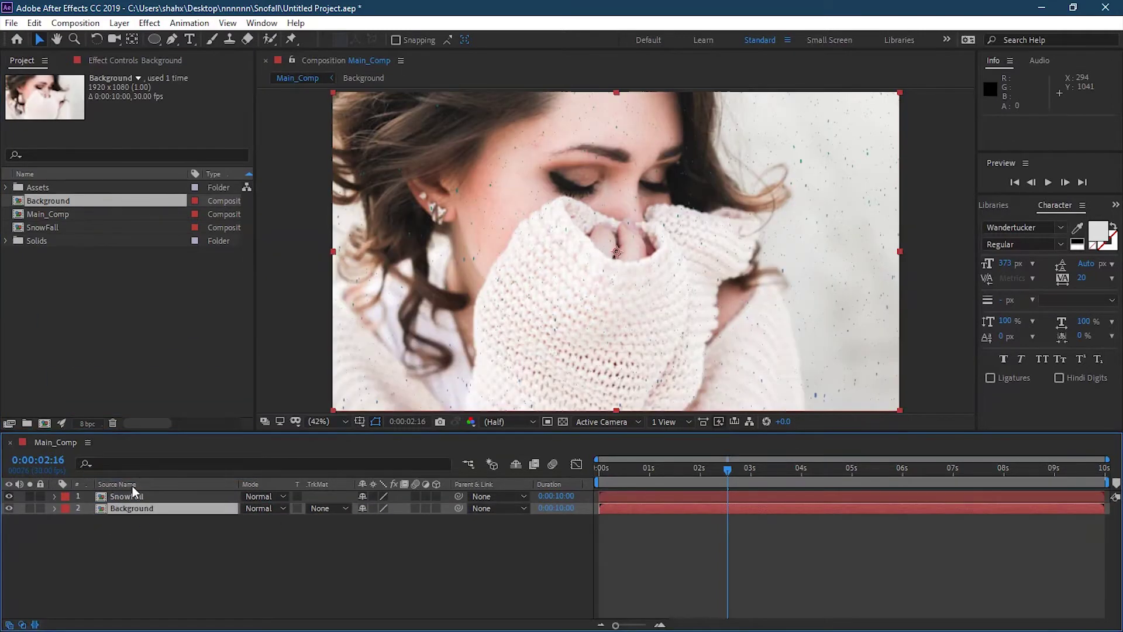
key("space")
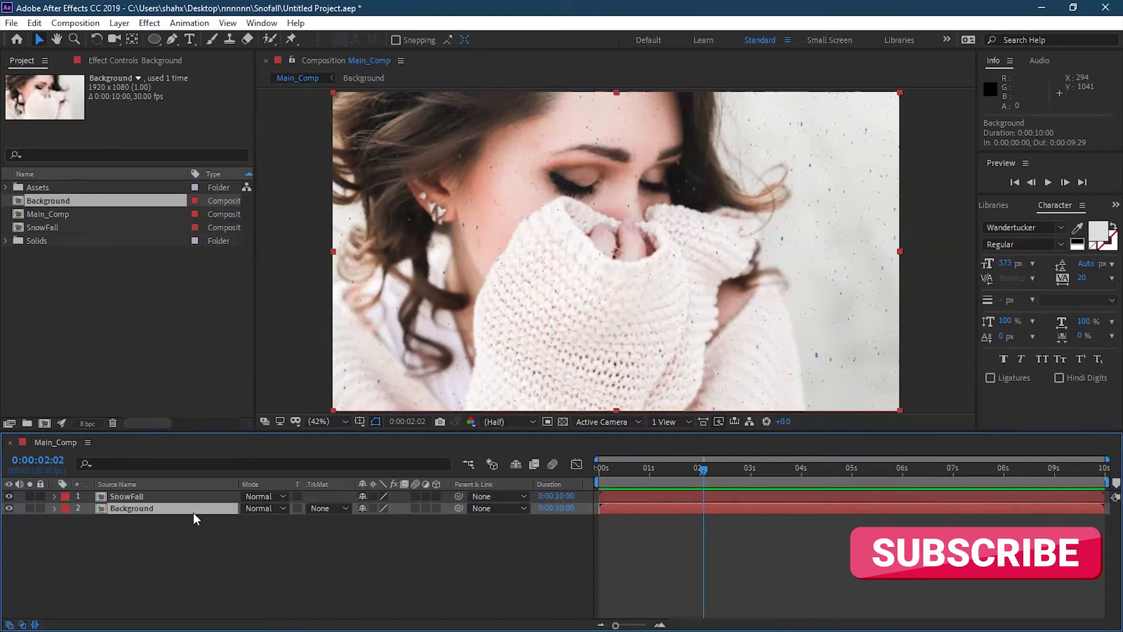
key("t")
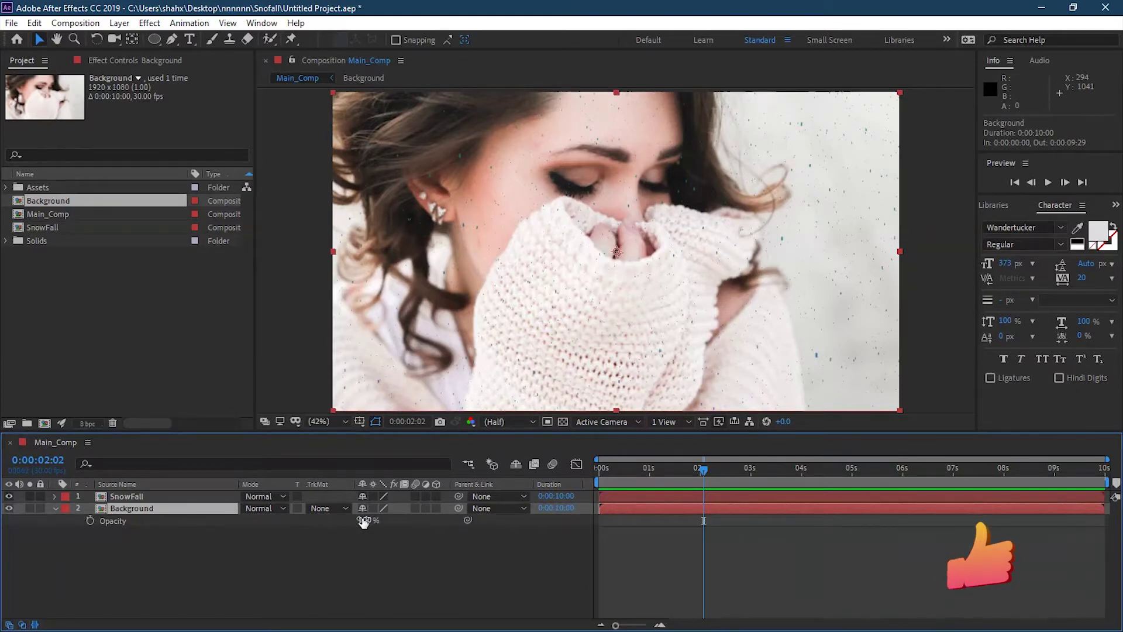
left_click(364, 520)
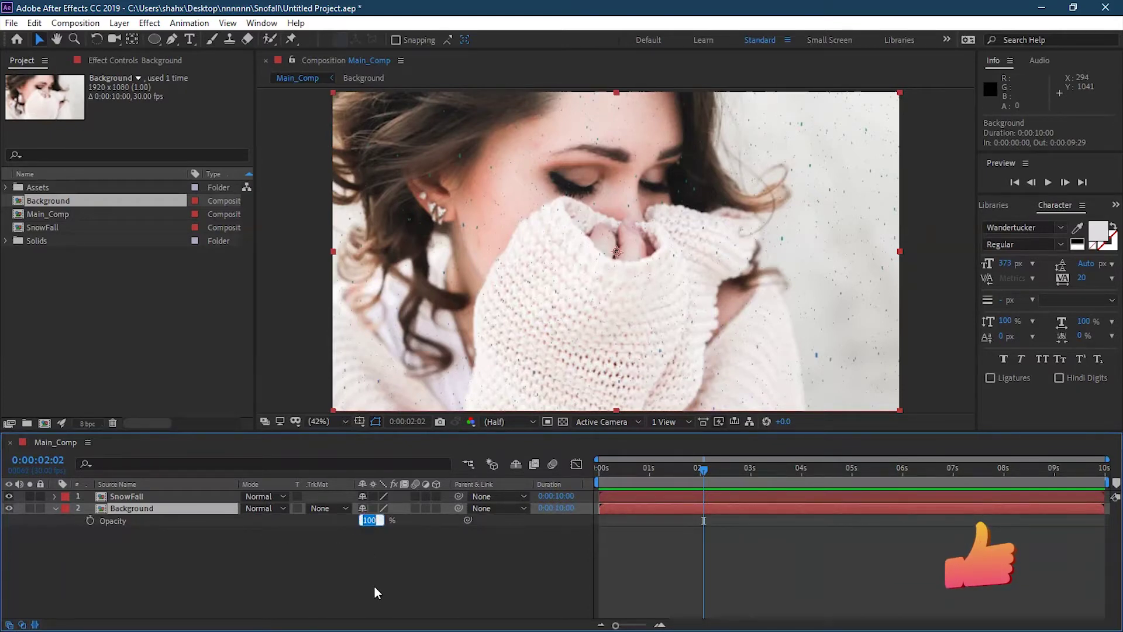
type("20")
key("Return")
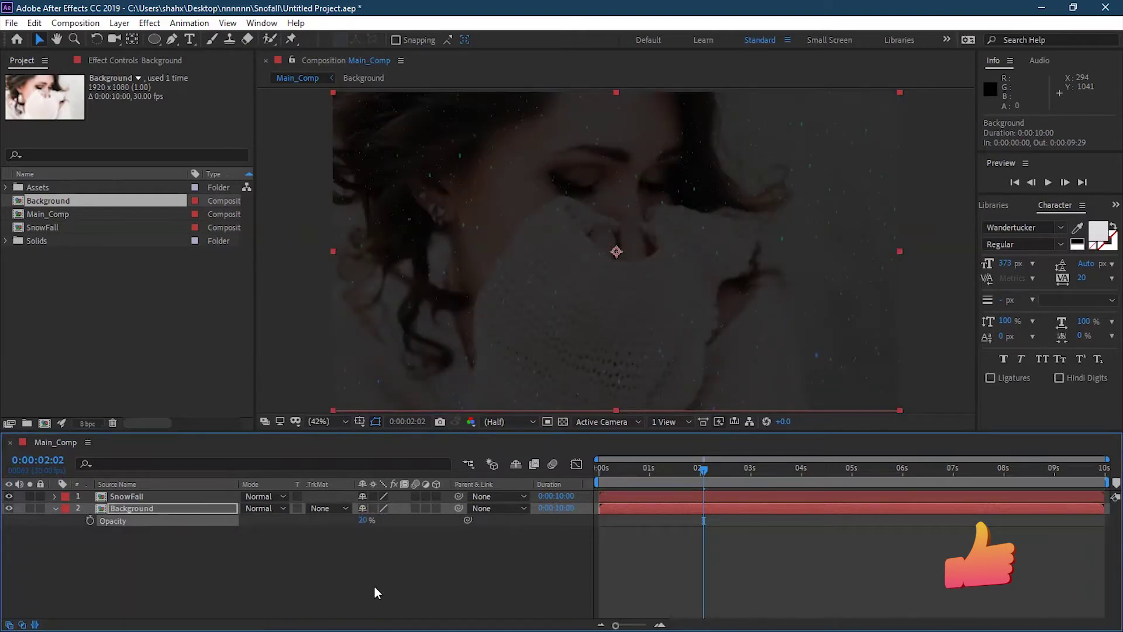
key("space")
key("t")
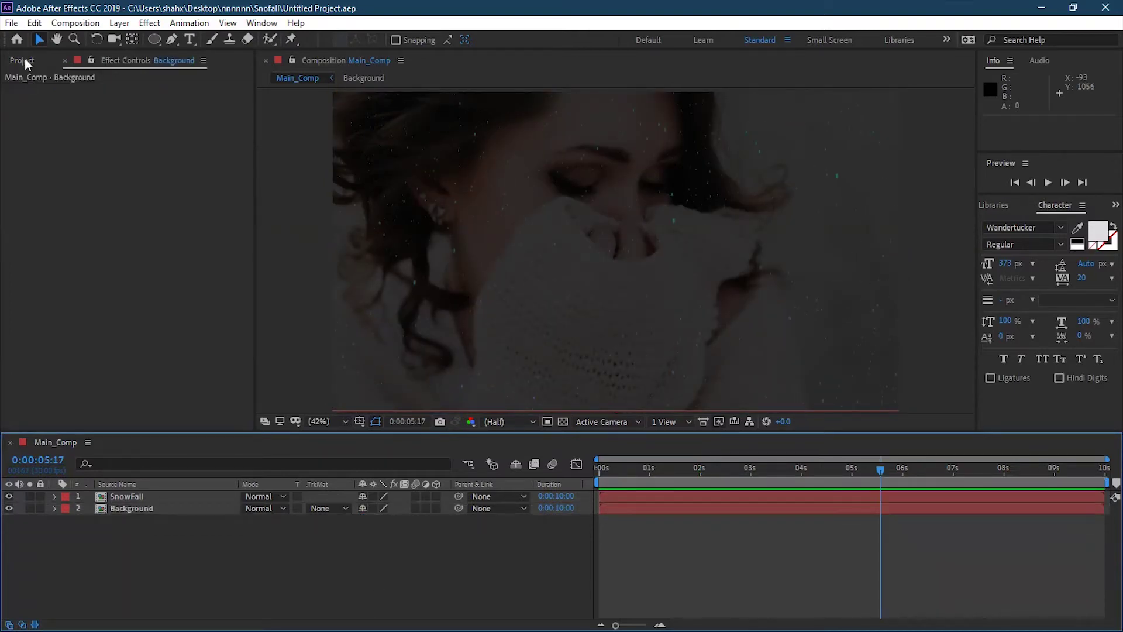
left_click(161, 156)
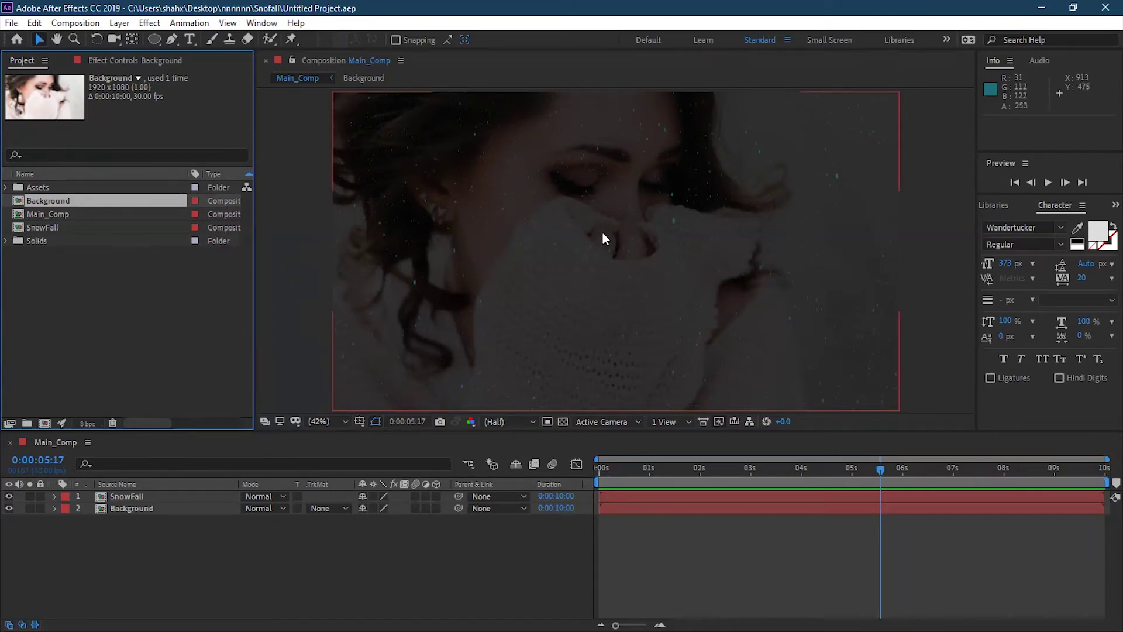
left_click(192, 509)
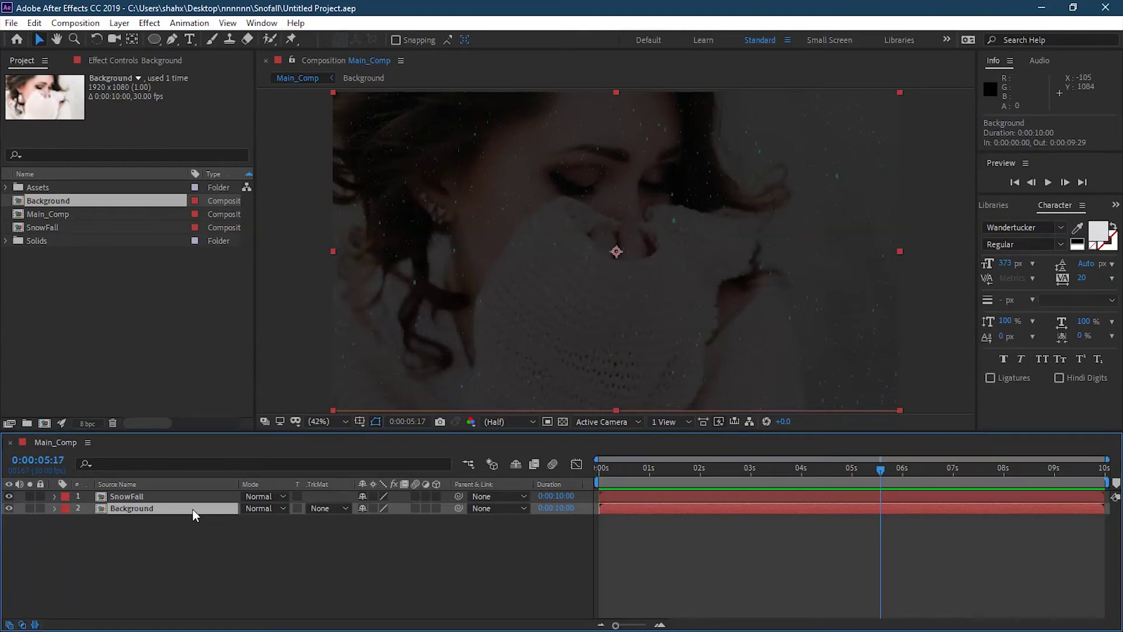
Apply Tint to Background via quick effect search, then undo and redo to compare
key("ctrl+space")
type("tint")
key("Return")
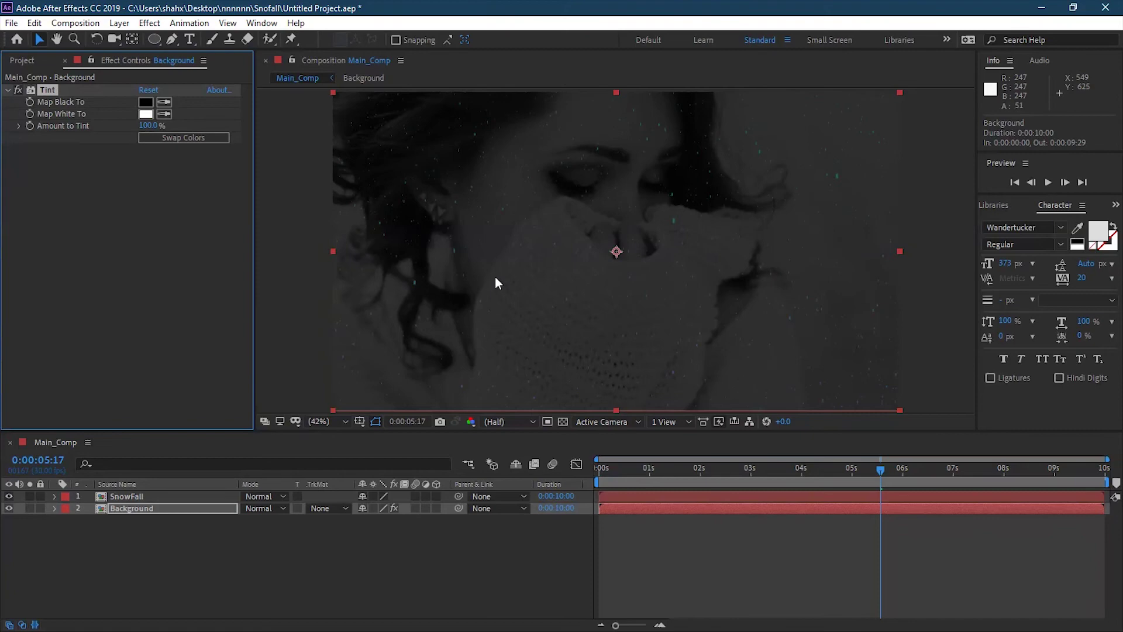
key("ctrl+z")
key("ctrl+shift+z")
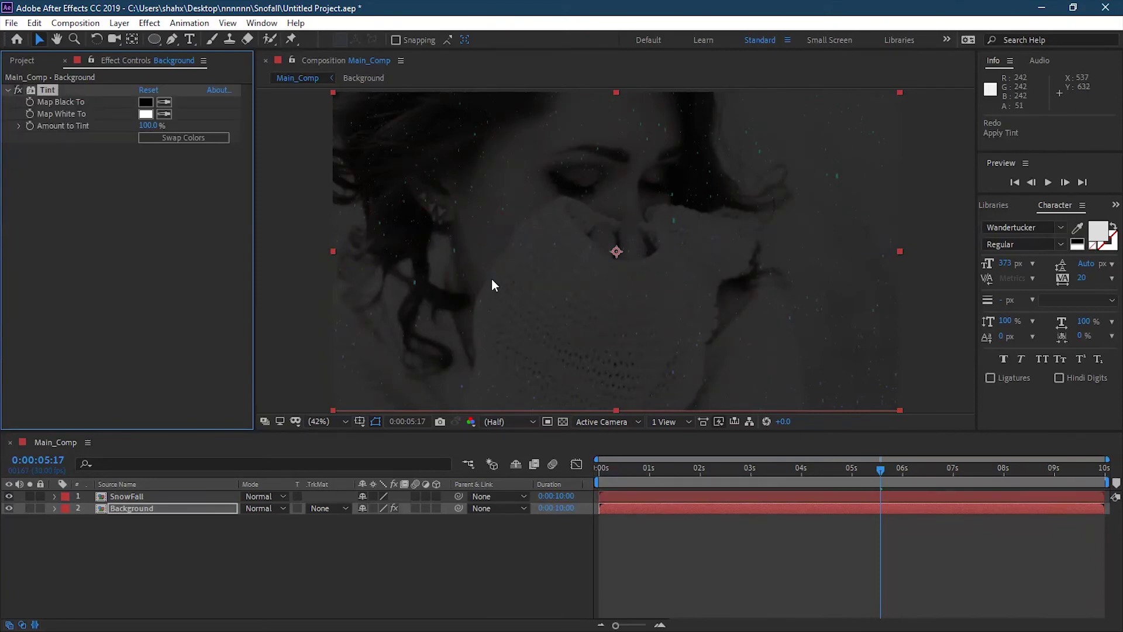